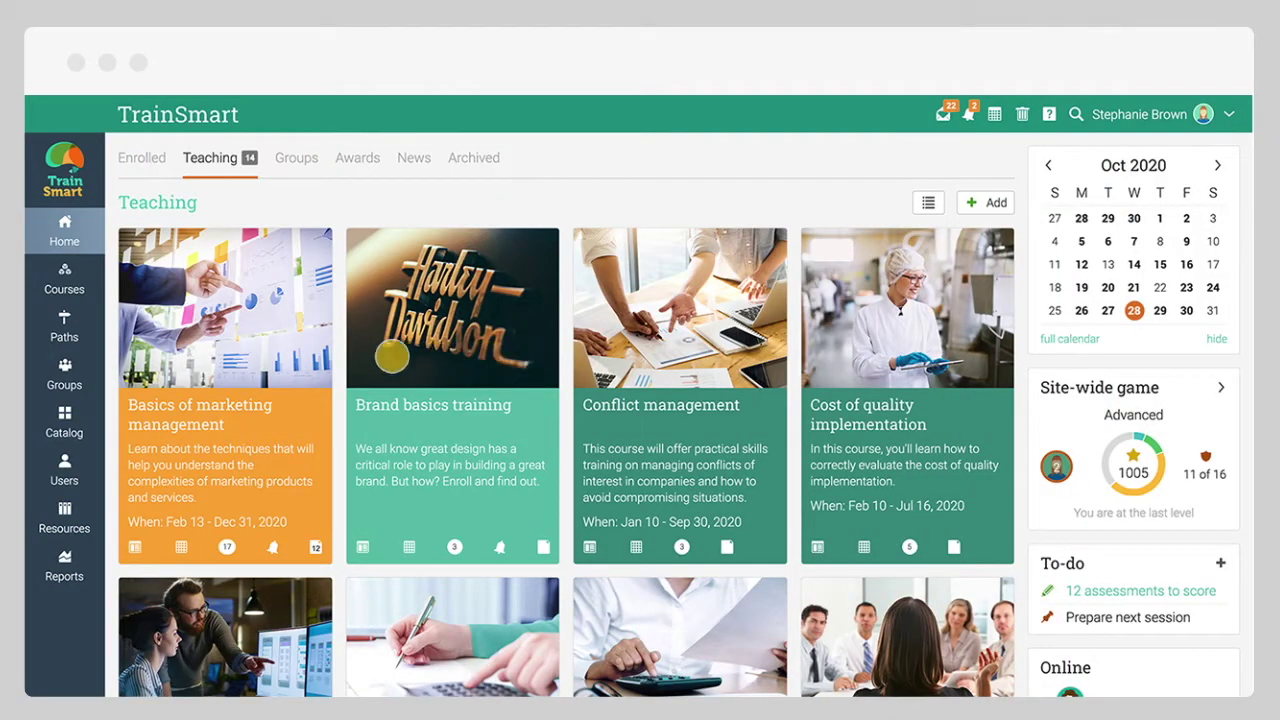
Step: Open the Basics of marketing management course and go to its Scores grid
{"action": "left_click", "coordinate": [233, 354]}
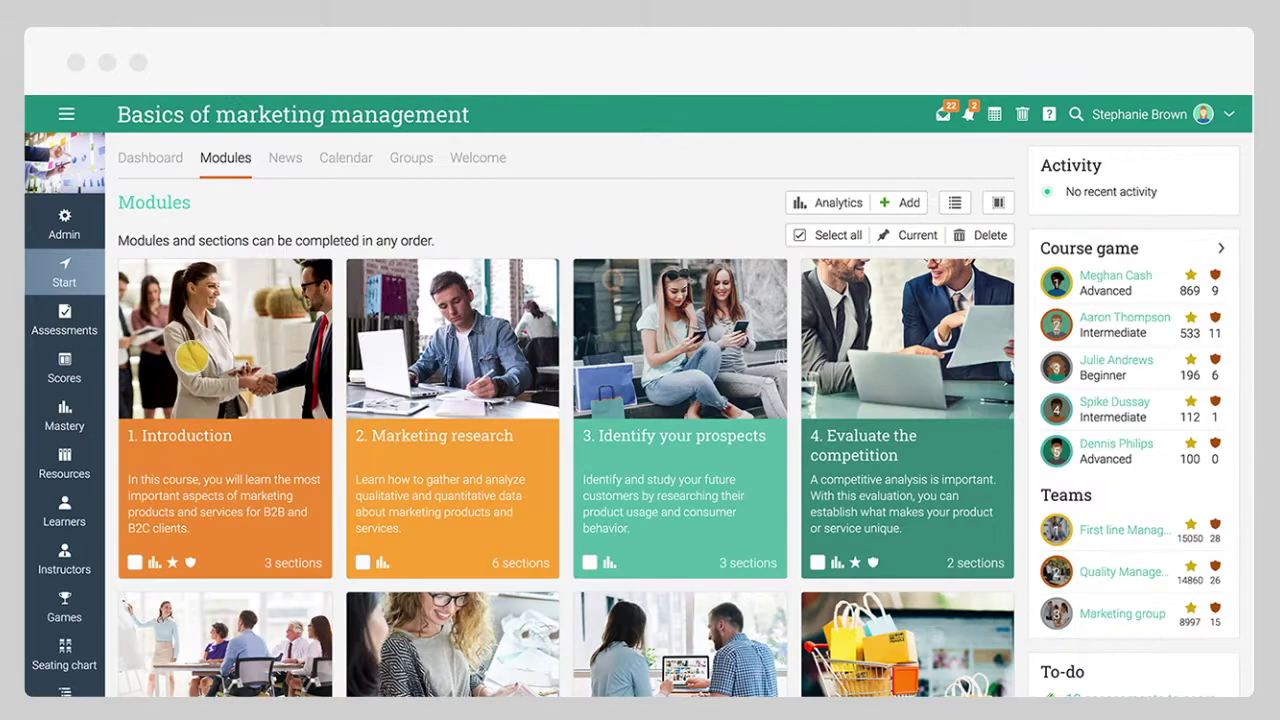
{"action": "left_click", "coordinate": [64, 368]}
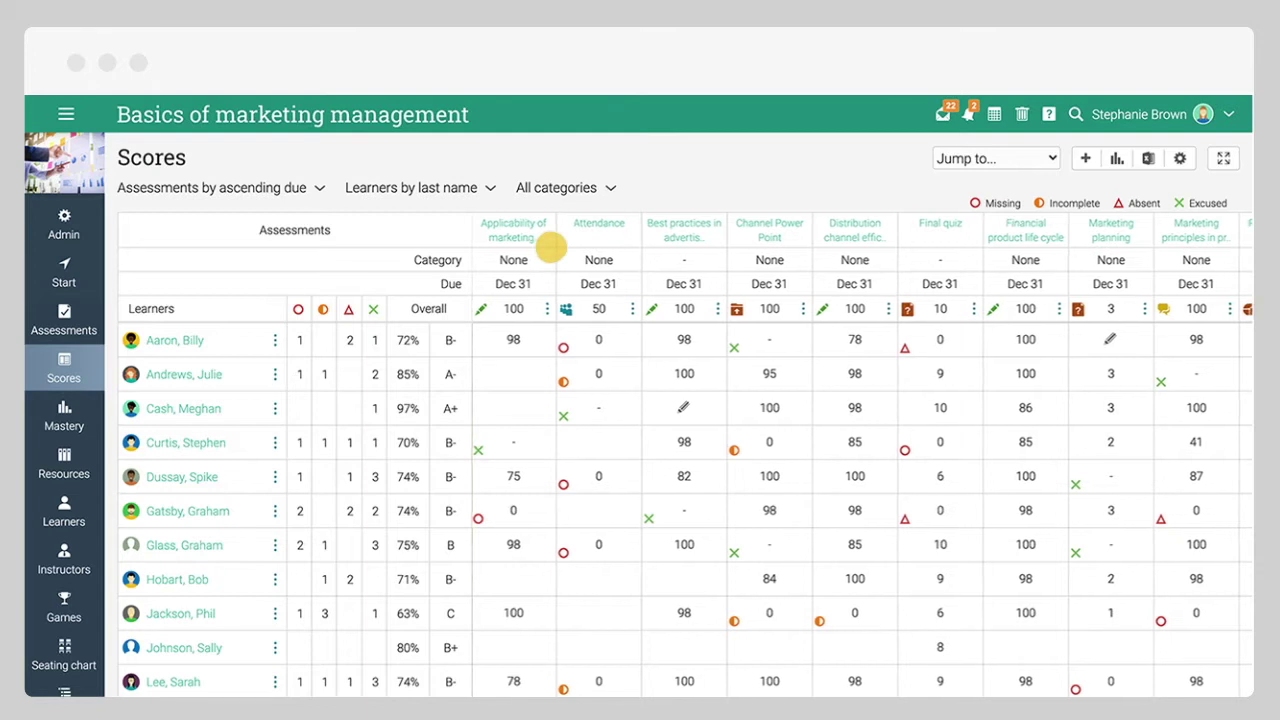
{"action": "scroll", "coordinate": [550, 246], "scroll_direction": "right", "scroll_amount": 1}
{"action": "scroll", "coordinate": [550, 246], "scroll_direction": "right", "scroll_amount": 4}
{"action": "scroll", "coordinate": [550, 246], "scroll_direction": "right", "scroll_amount": 5}
{"action": "scroll", "coordinate": [550, 246], "scroll_direction": "right", "scroll_amount": 2}
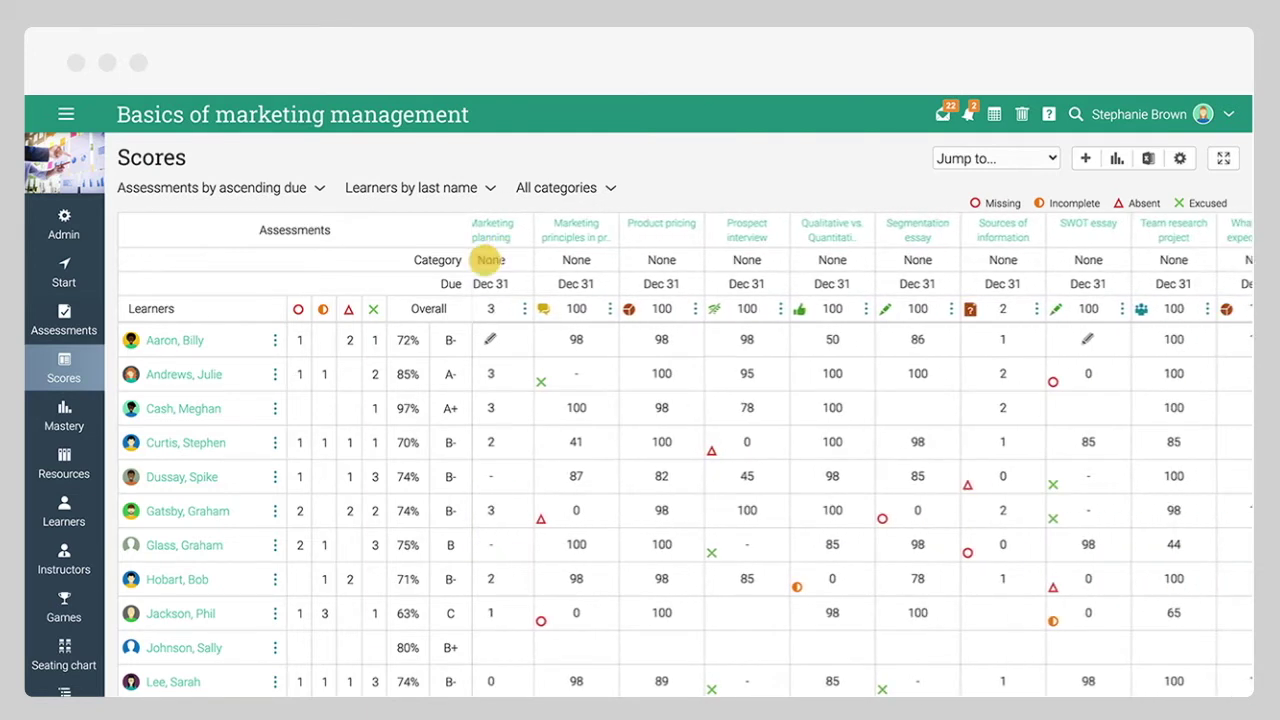
{"action": "scroll", "coordinate": [314, 294], "scroll_direction": "down", "scroll_amount": 1}
{"action": "scroll", "coordinate": [271, 300], "scroll_direction": "down", "scroll_amount": 2}
{"action": "scroll", "coordinate": [271, 300], "scroll_direction": "down", "scroll_amount": 2}
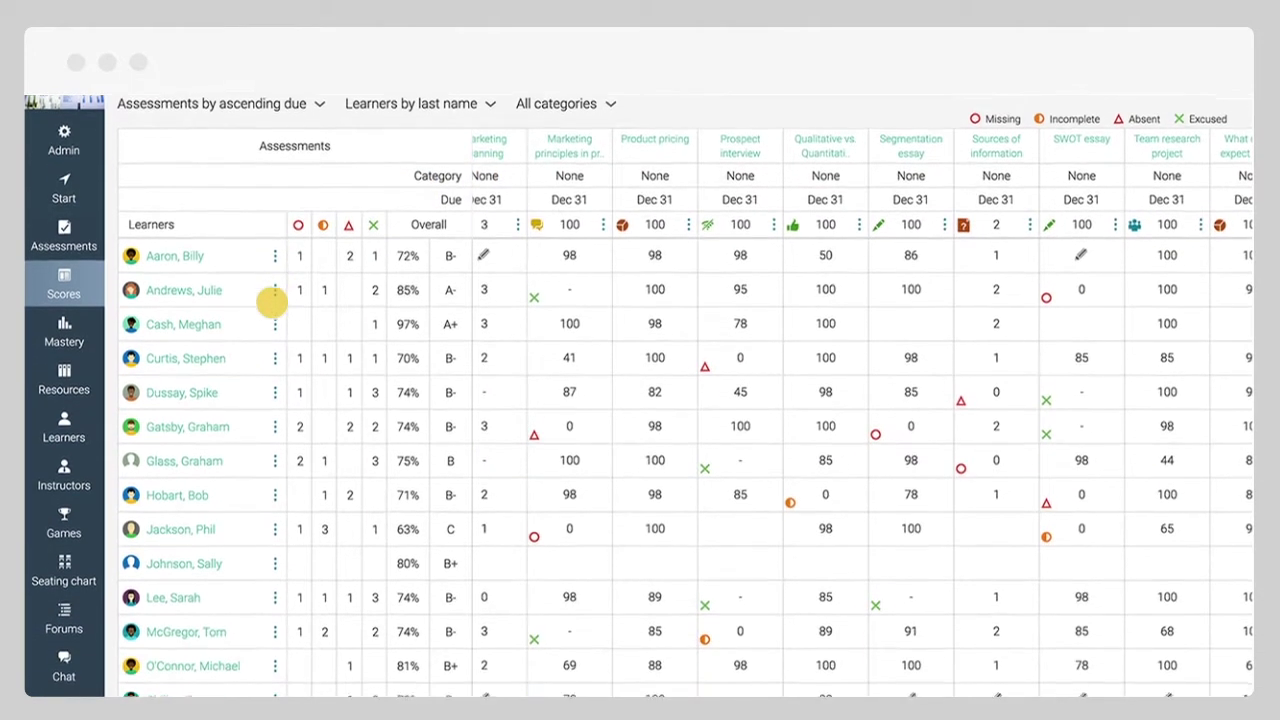
{"action": "scroll", "coordinate": [271, 301], "scroll_direction": "up", "scroll_amount": 1}
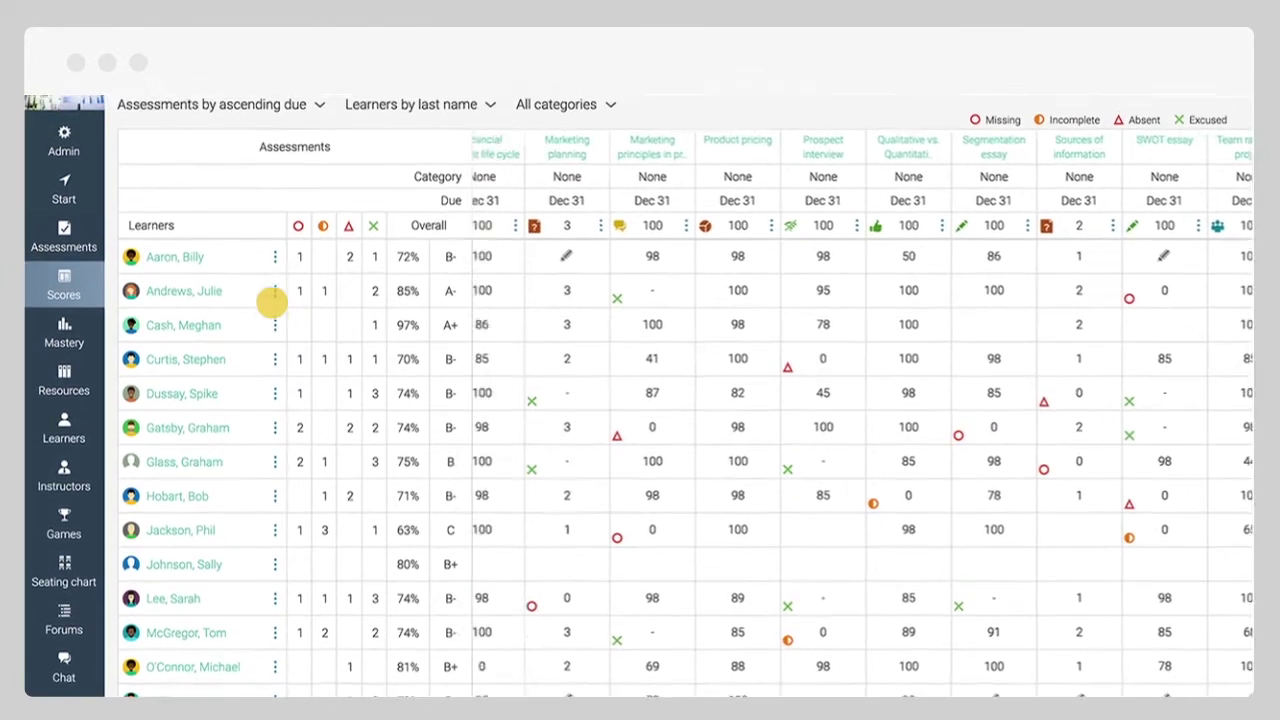
{"action": "scroll", "coordinate": [271, 301], "scroll_direction": "up", "scroll_amount": 1}
{"action": "scroll", "coordinate": [271, 301], "scroll_direction": "left", "scroll_amount": 5}
{"action": "scroll", "coordinate": [271, 301], "scroll_direction": "up", "scroll_amount": 2}
{"action": "scroll", "coordinate": [271, 301], "scroll_direction": "left", "scroll_amount": 7}
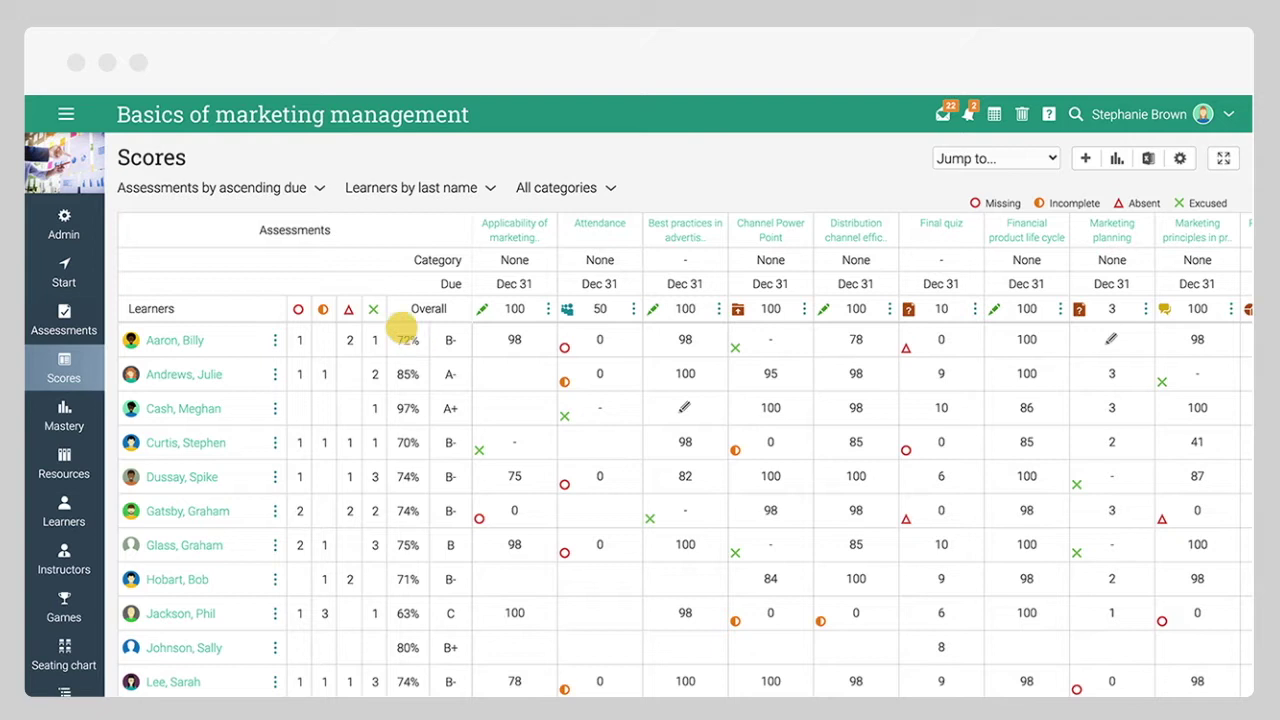
{"action": "left_click", "coordinate": [293, 188]}
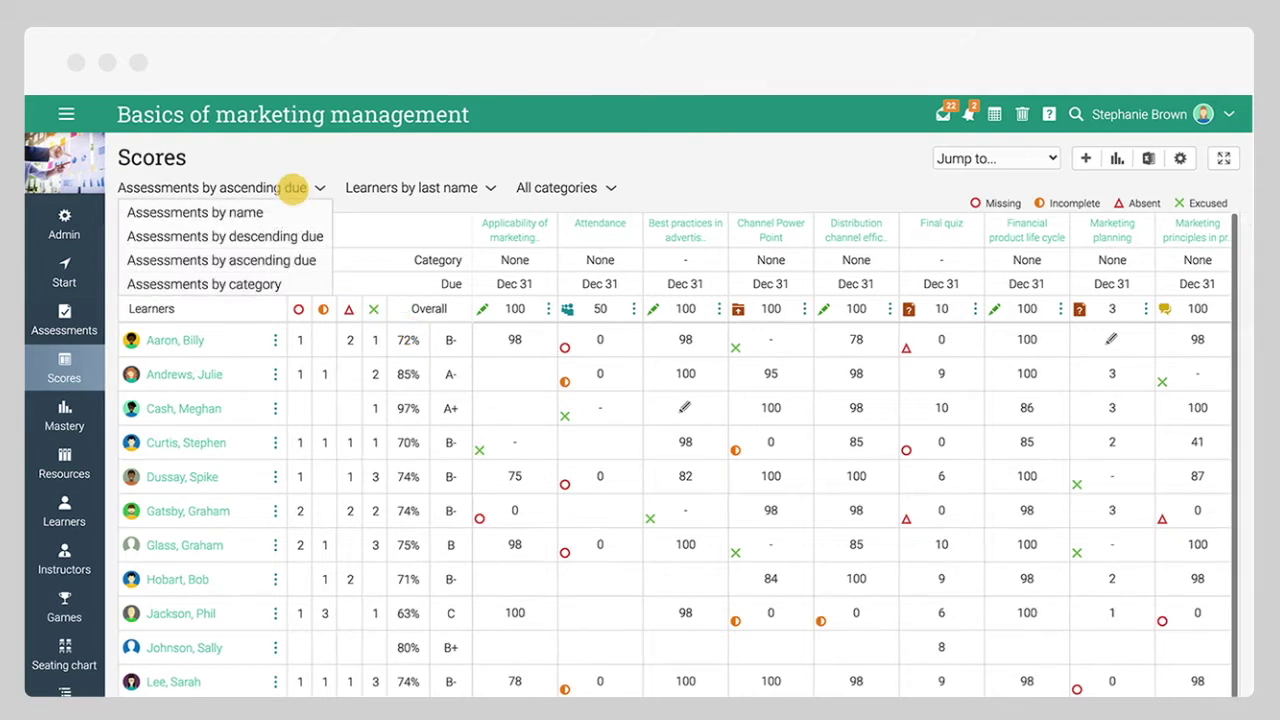
{"action": "left_click", "coordinate": [418, 188]}
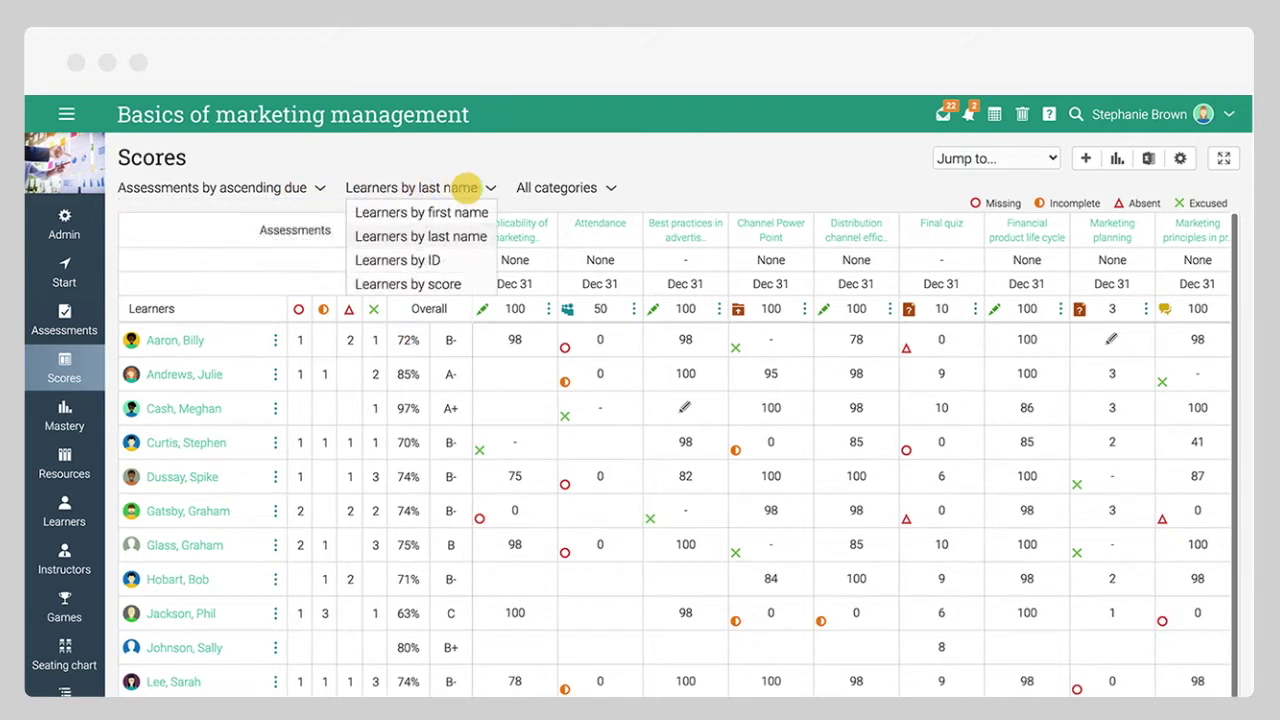
{"action": "left_click", "coordinate": [528, 188]}
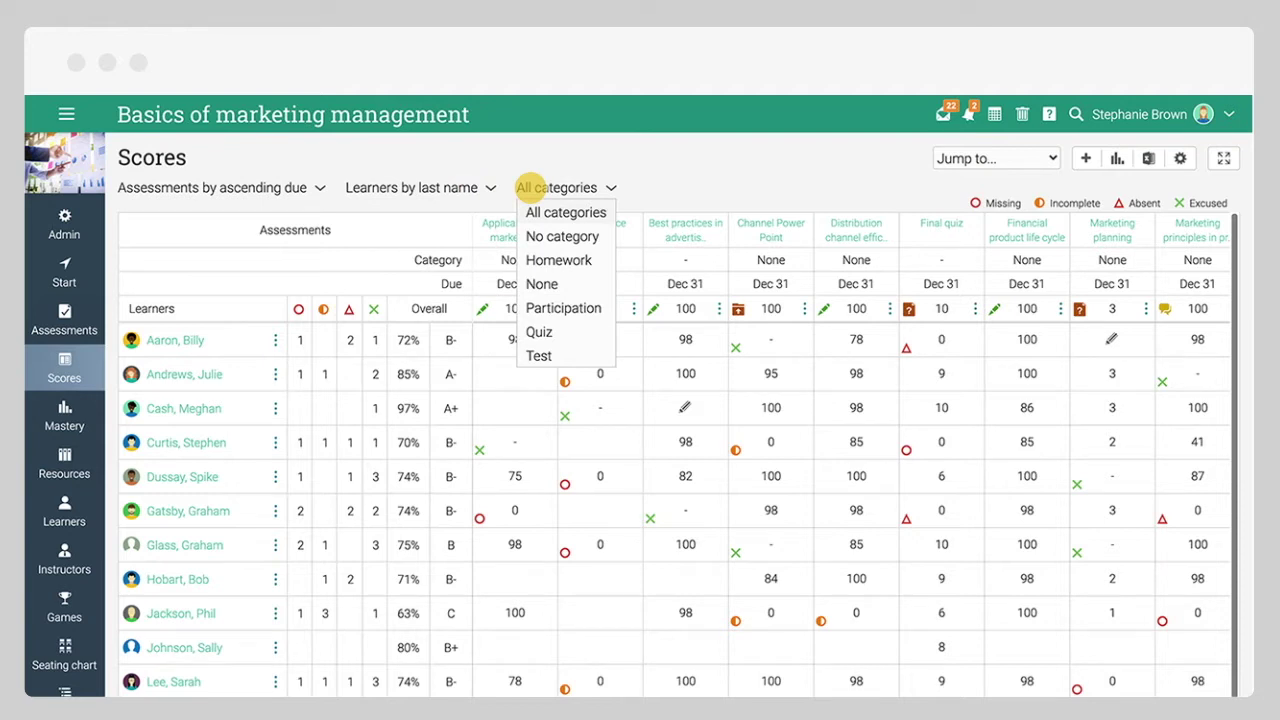
{"action": "left_click", "coordinate": [528, 188]}
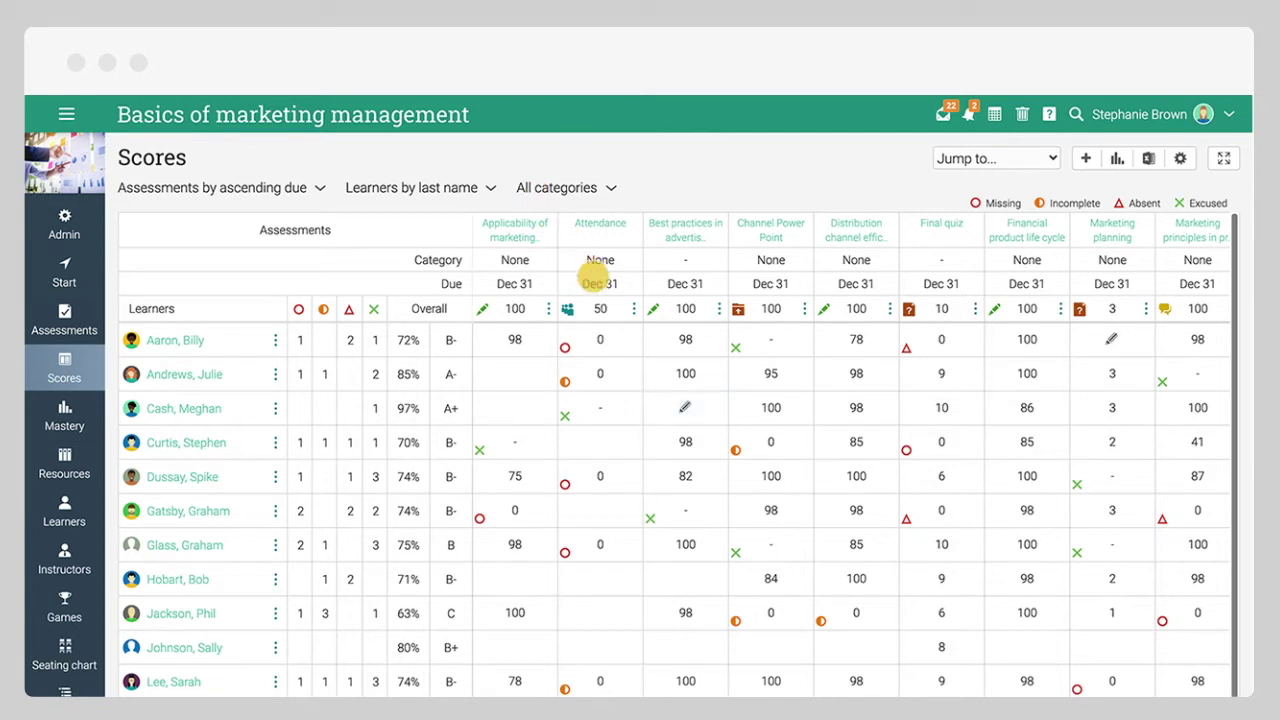
Step: Enter a score of 80 for the learner on Best practices in advertising
{"action": "left_click", "coordinate": [685, 406]}
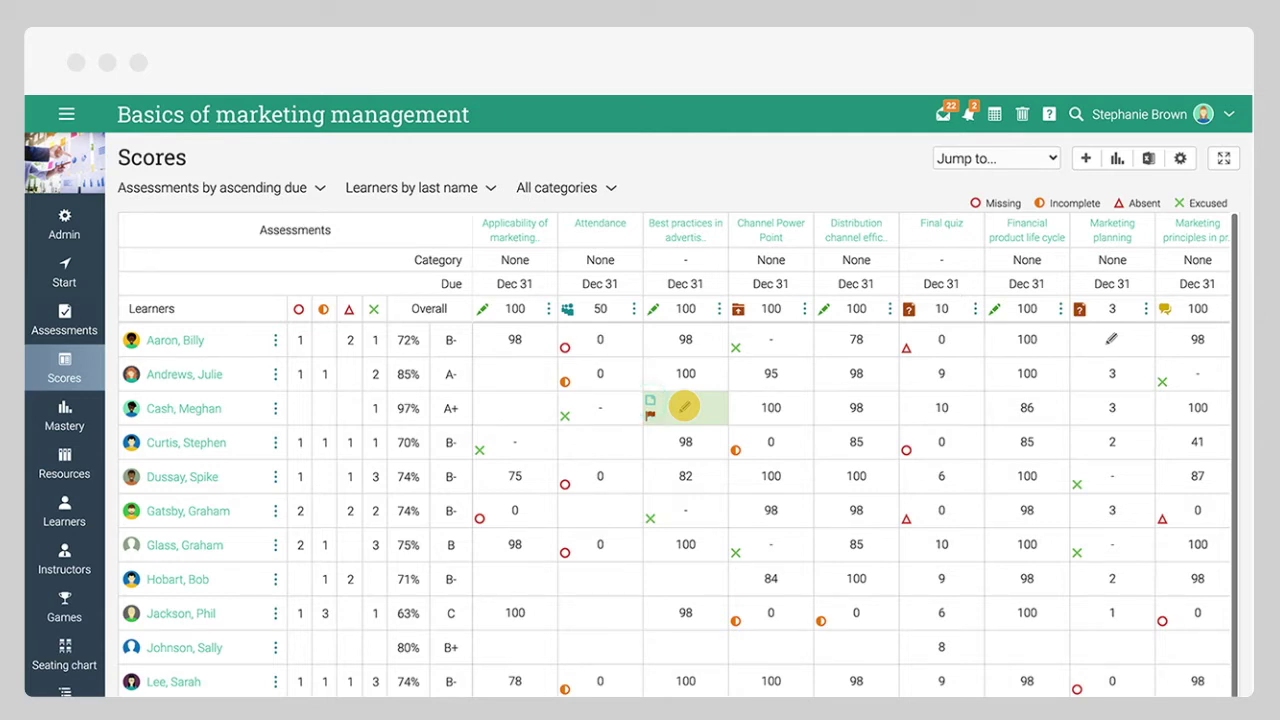
{"action": "left_click", "coordinate": [685, 406]}
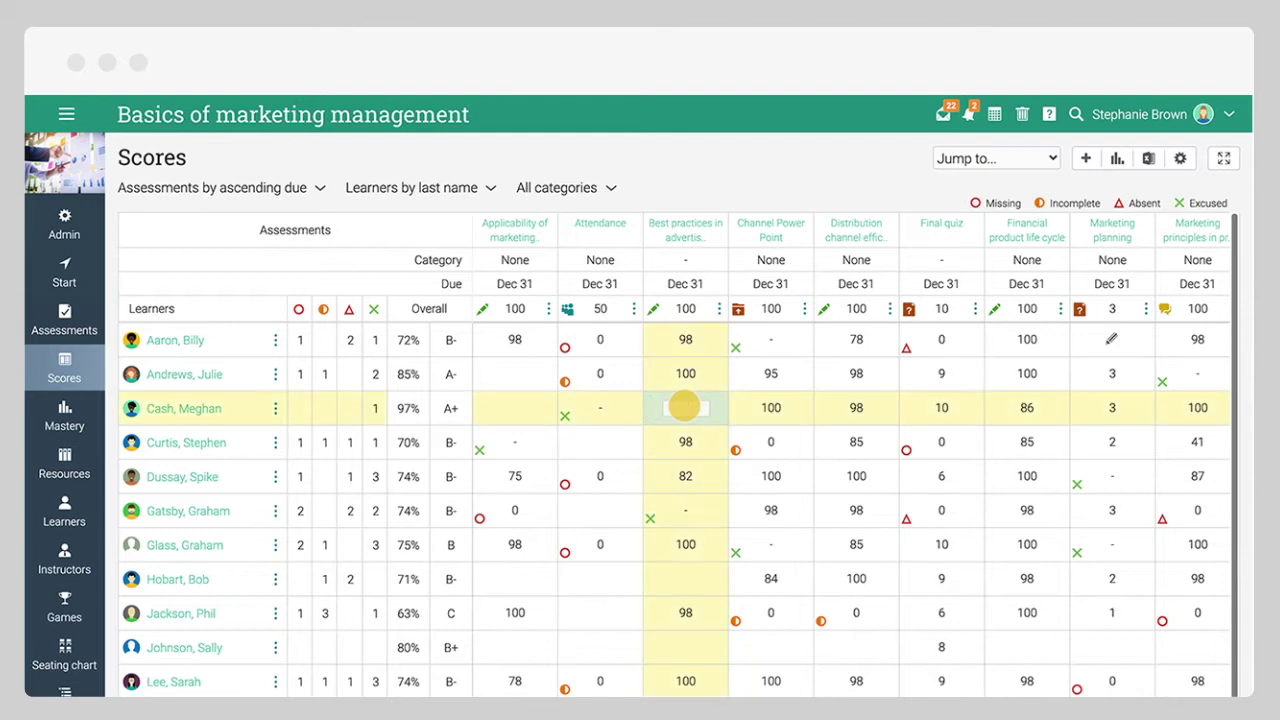
{"action": "type", "text": "80"}
{"action": "key", "text": "Return"}
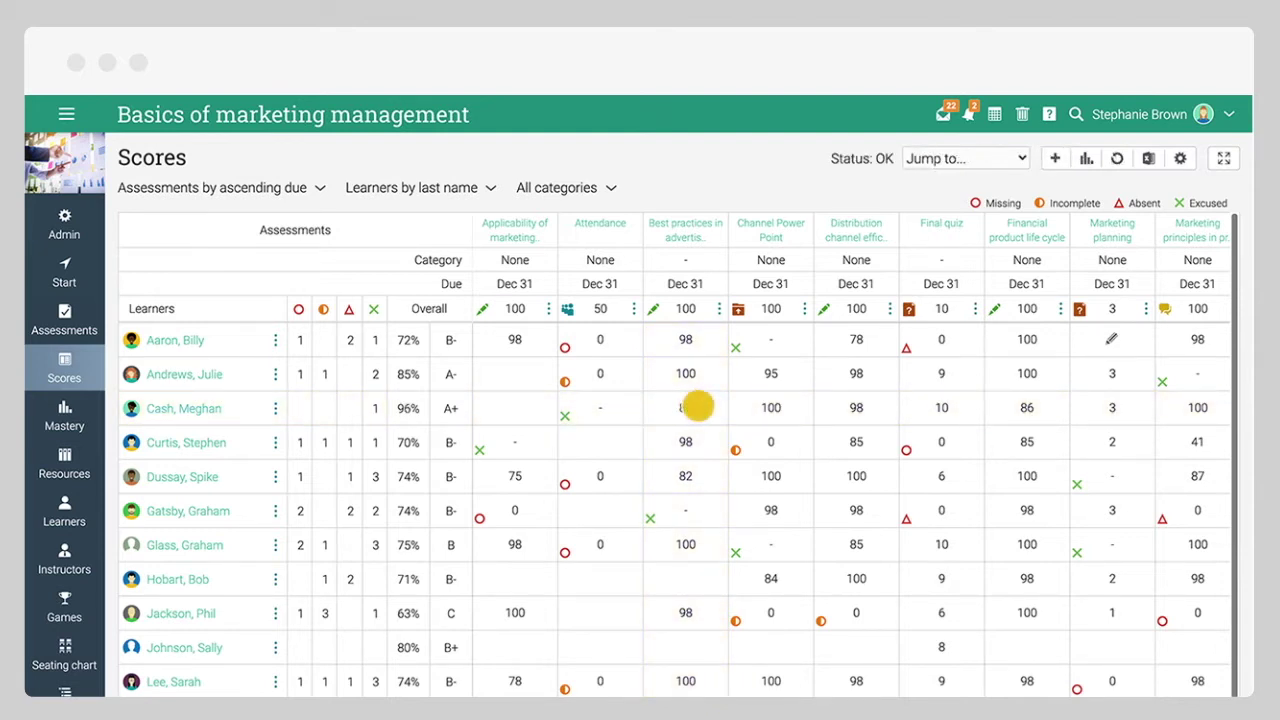
Step: Add the comment 'Good job!' to that Best practices score and save
{"action": "left_click", "coordinate": [697, 406]}
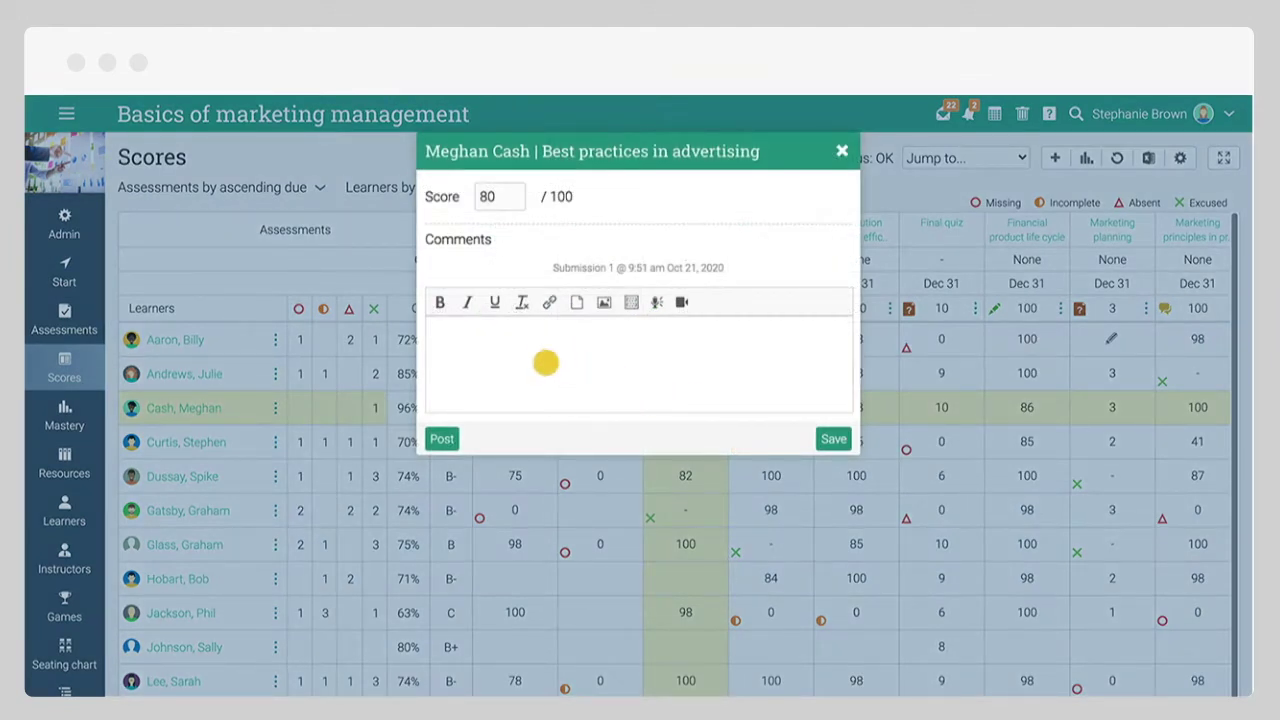
{"action": "left_click", "coordinate": [543, 363]}
{"action": "type", "text": "Good job!"}
{"action": "left_click", "coordinate": [442, 438]}
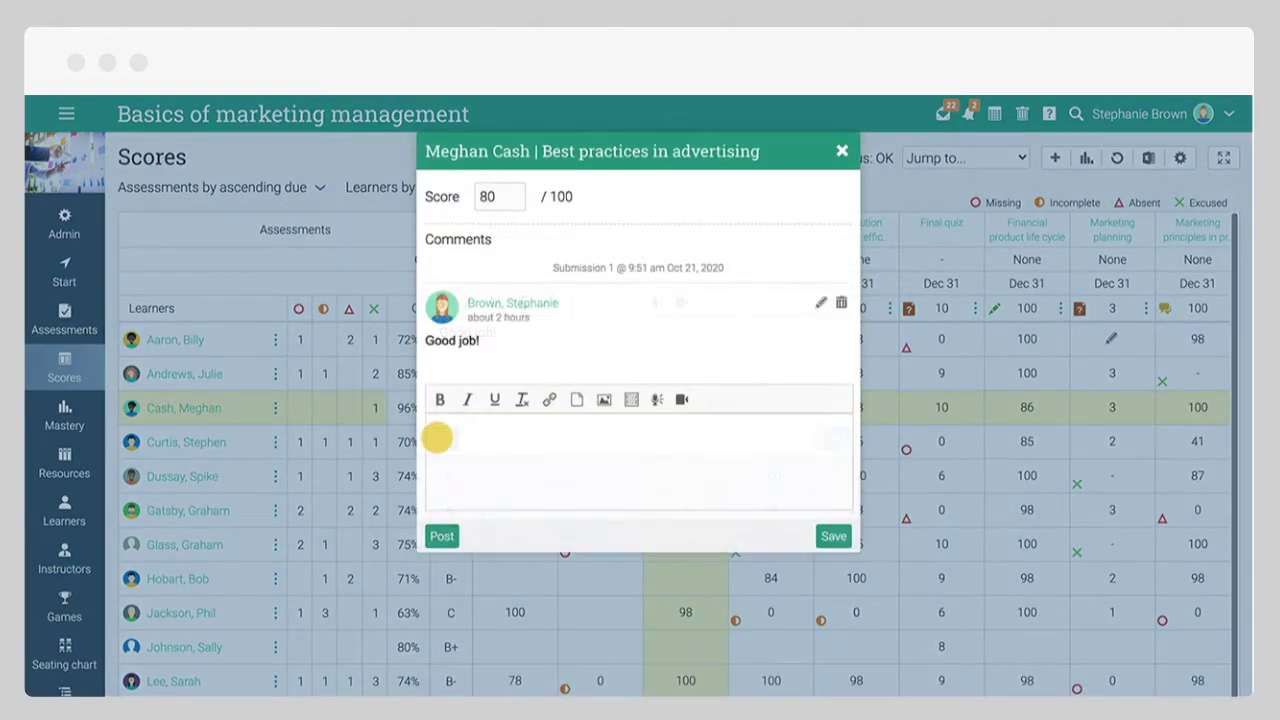
{"action": "left_click", "coordinate": [831, 536]}
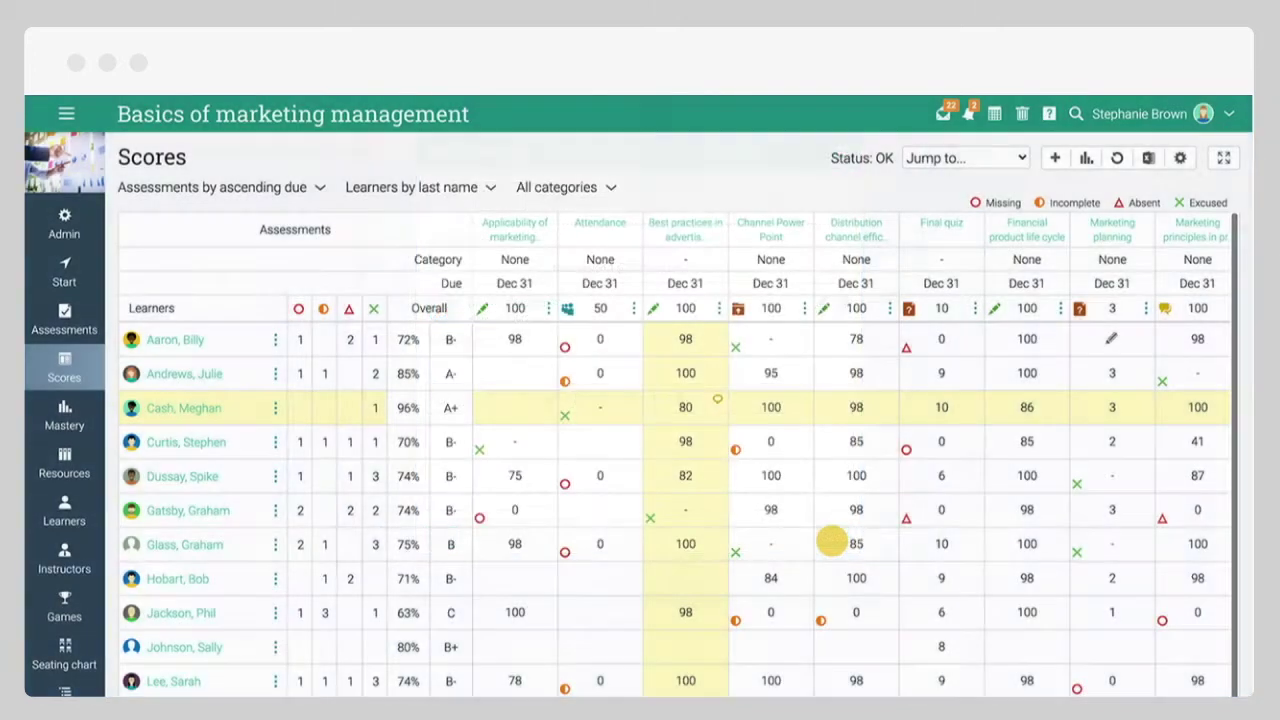
{"action": "mouse_move", "coordinate": [514, 408]}
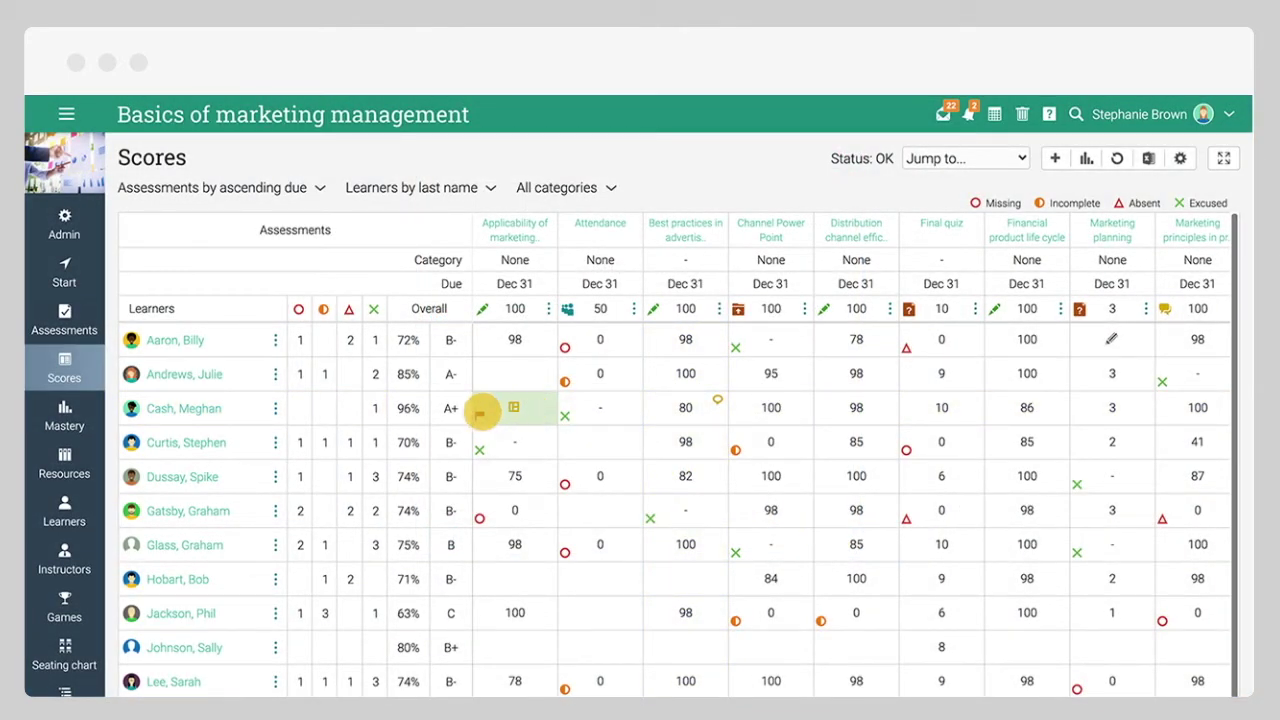
Step: Mark the learner's first assessment as Excused, then bring up bulk options for Best practices scores
{"action": "left_click", "coordinate": [480, 412]}
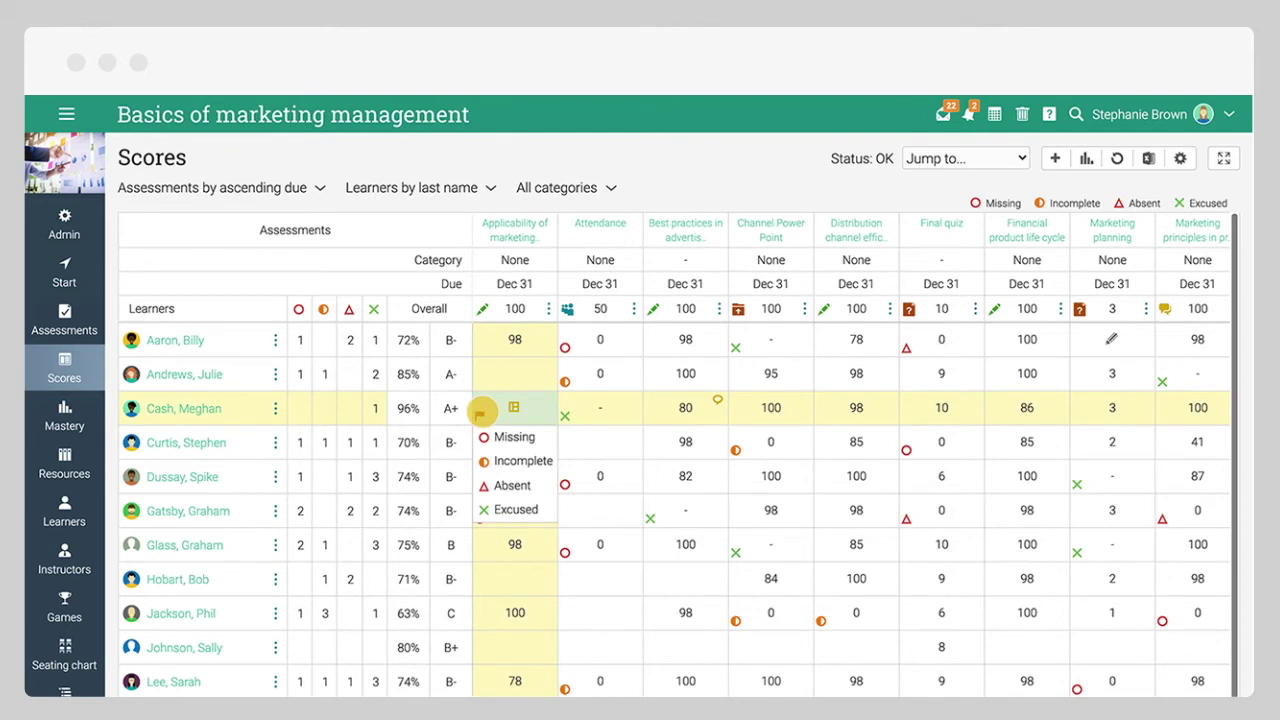
{"action": "left_click", "coordinate": [506, 509]}
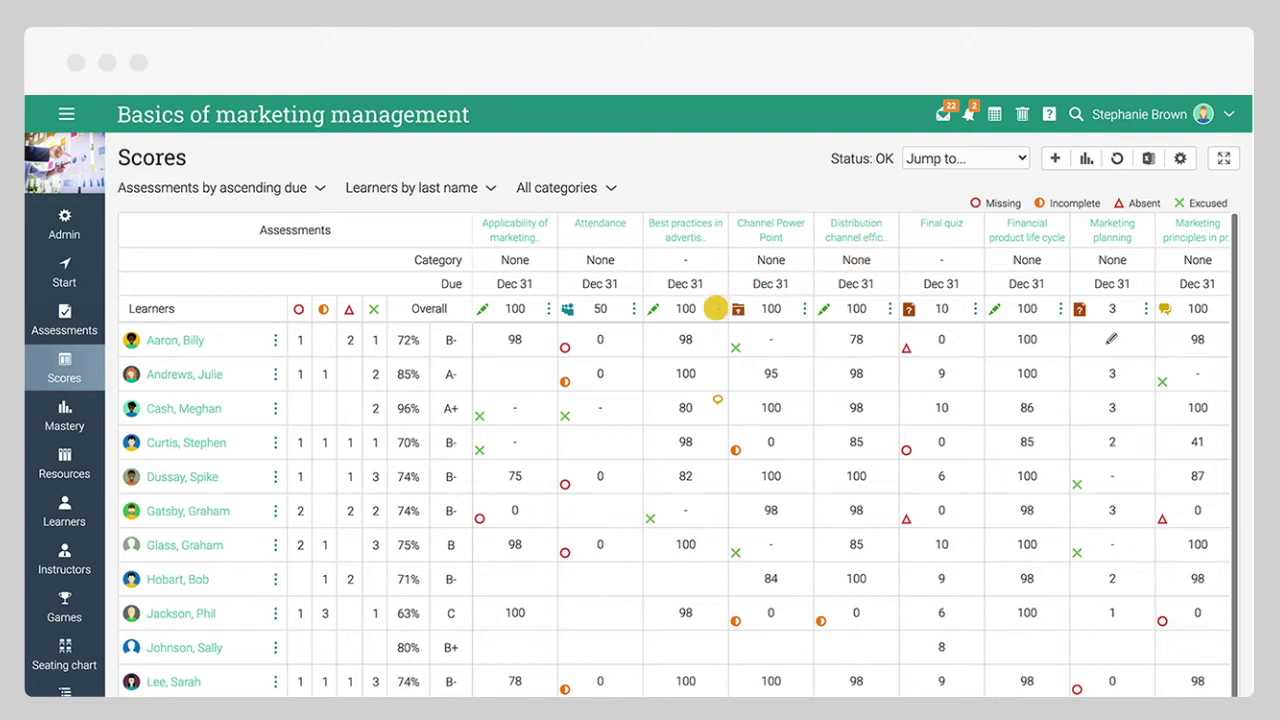
{"action": "left_click", "coordinate": [717, 308]}
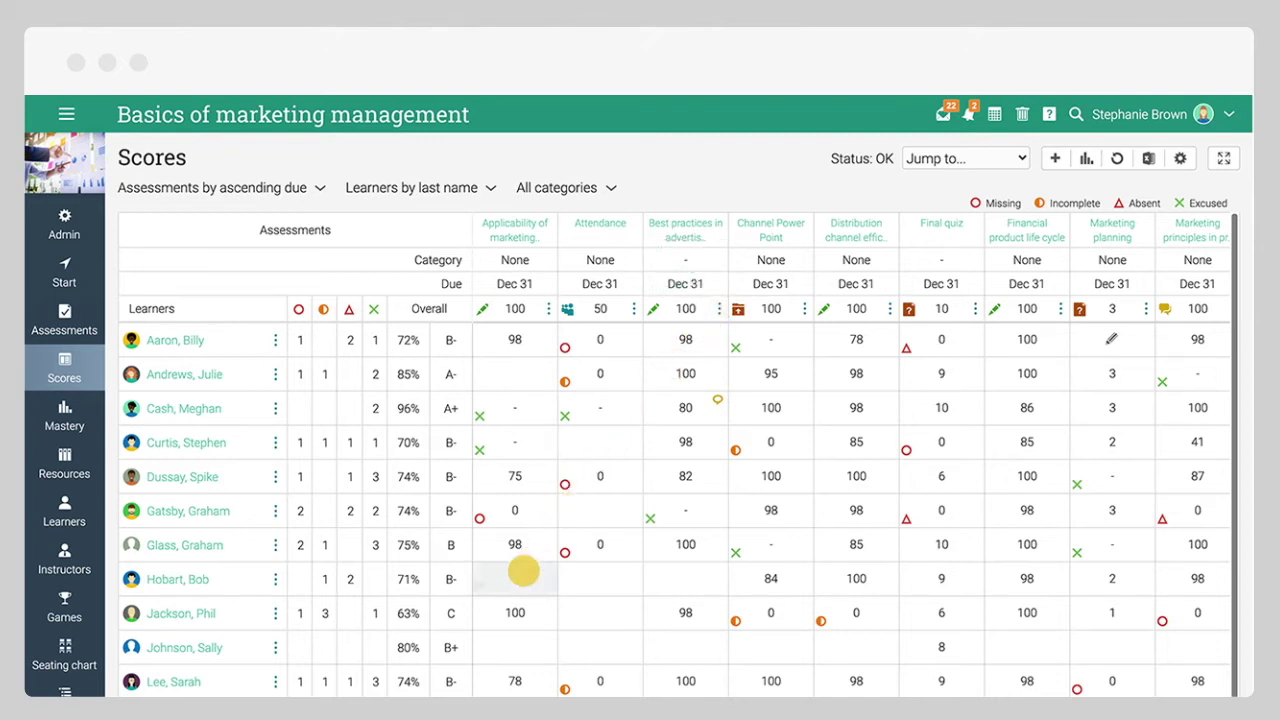
Step: Grade the eighth learner's Applicability of marketing principles by rubric, choosing 50 for using all concepts
{"action": "left_click", "coordinate": [517, 578]}
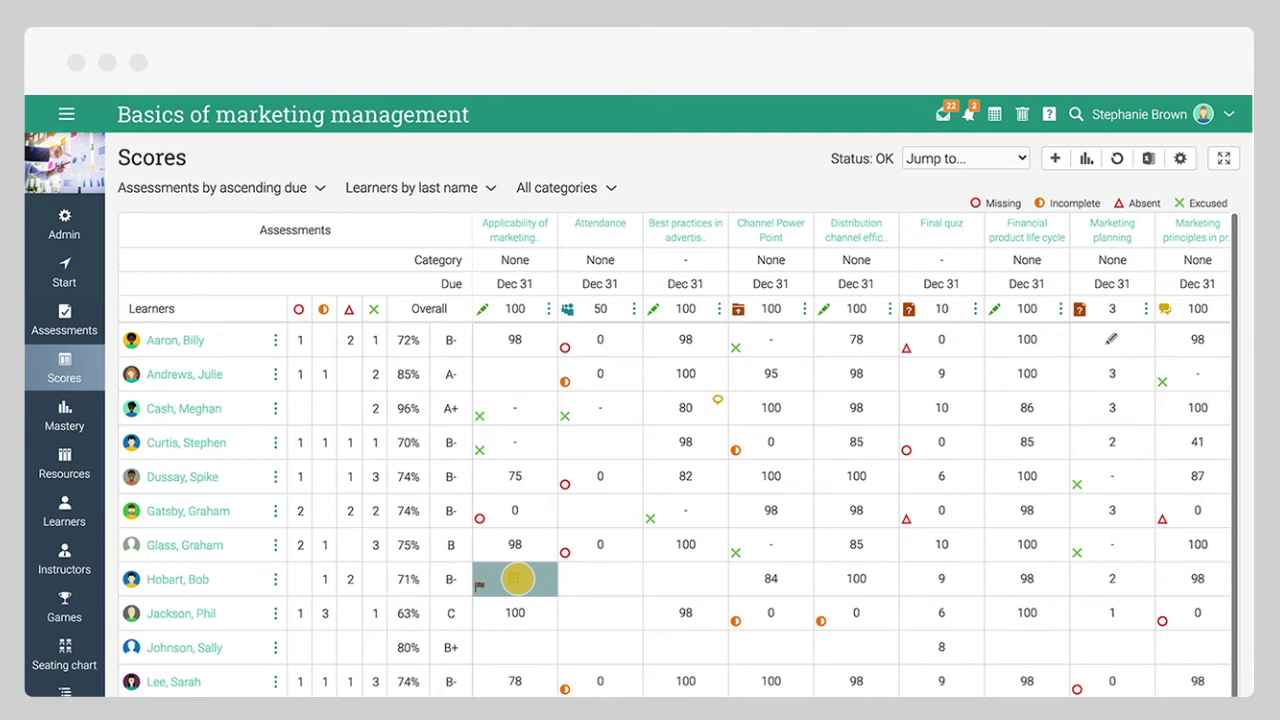
{"action": "left_click", "coordinate": [517, 578]}
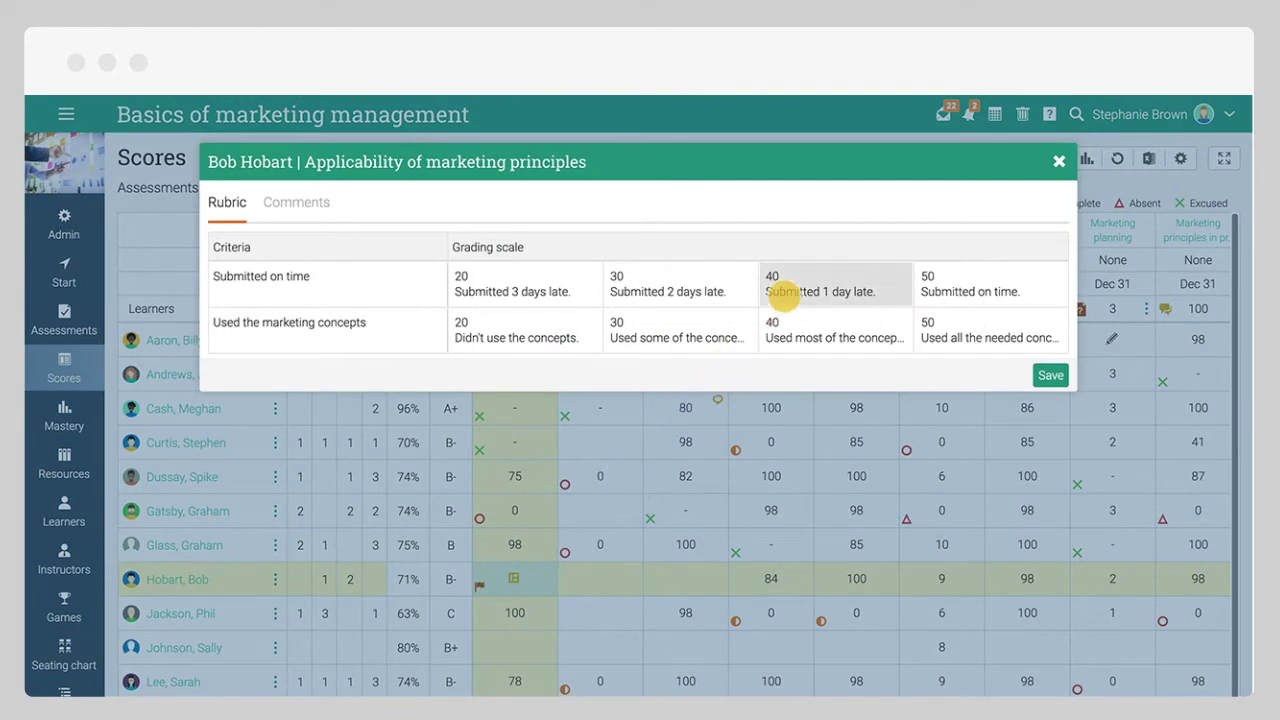
{"action": "left_click", "coordinate": [962, 332]}
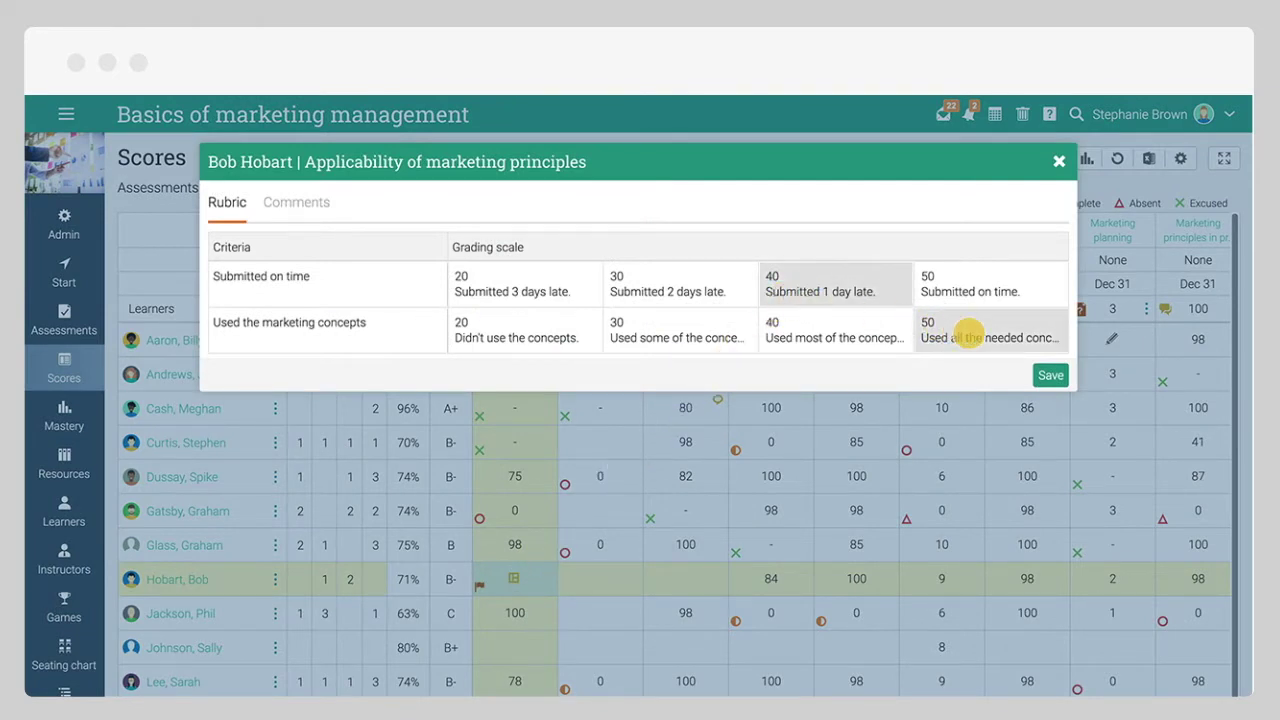
{"action": "left_click", "coordinate": [1050, 375]}
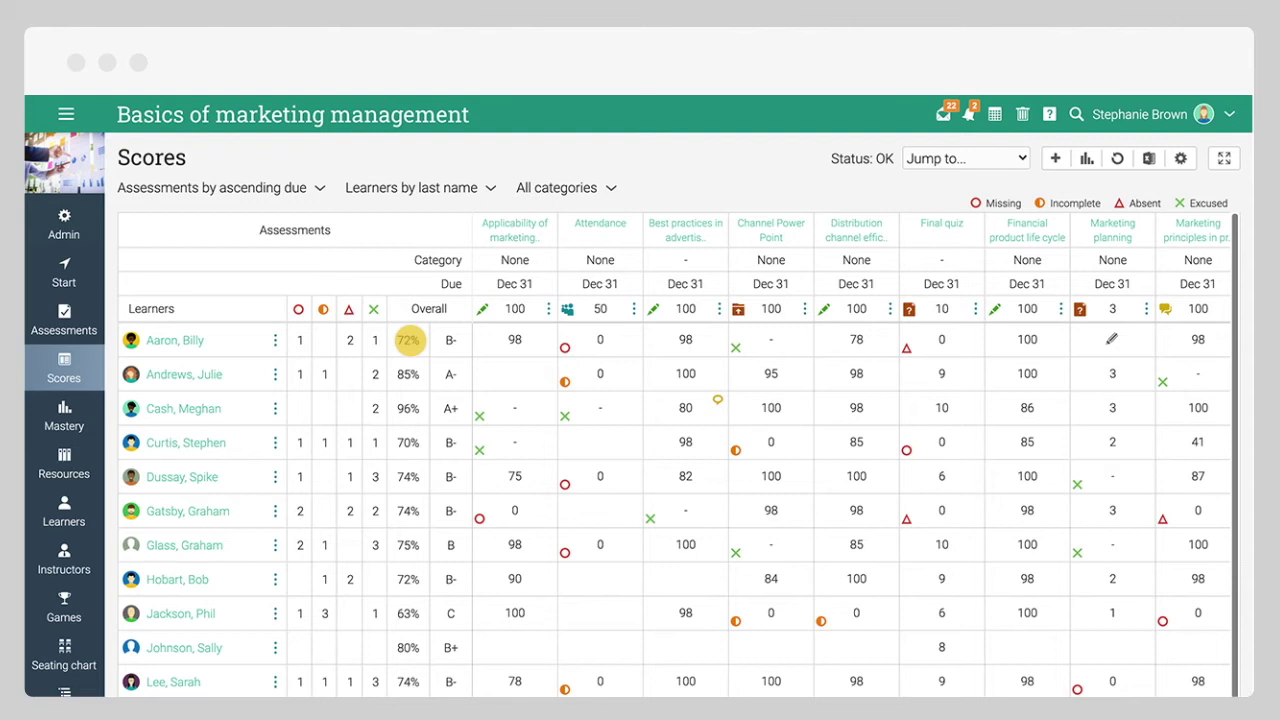
Step: Manually set the first learner's Overall cell to 94%
{"action": "left_click", "coordinate": [408, 340]}
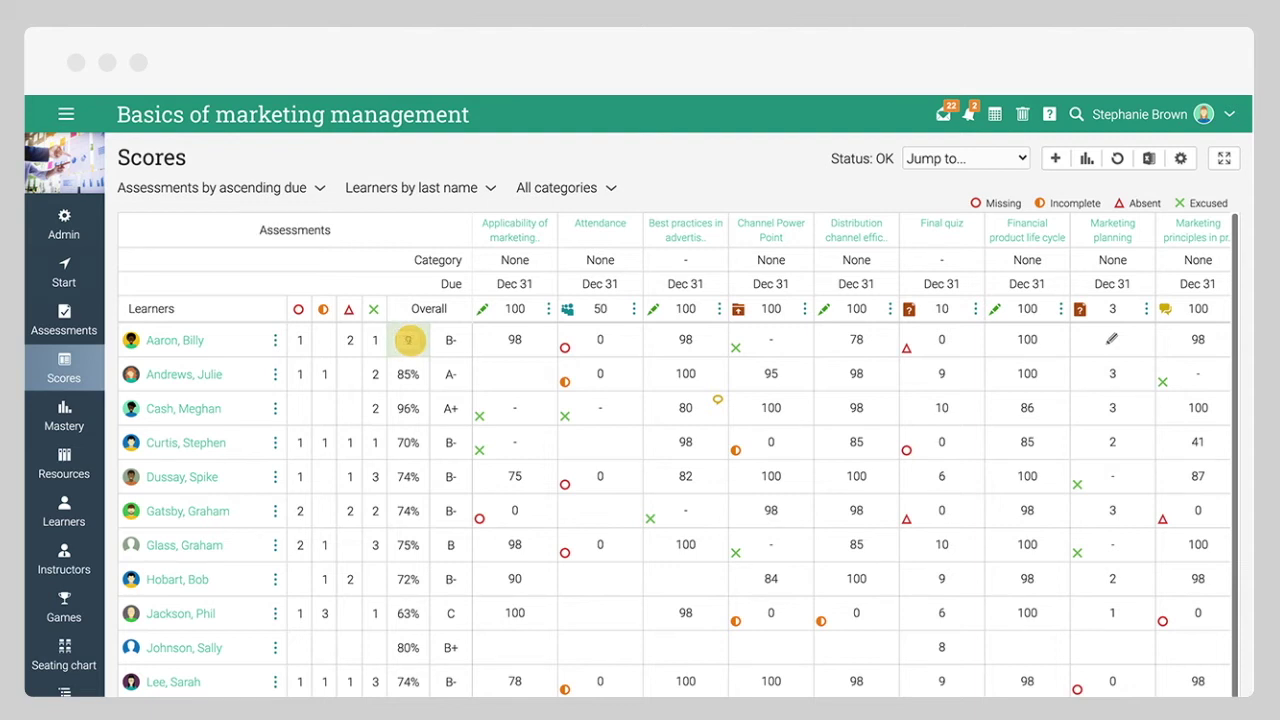
{"action": "type", "text": "4"}
{"action": "key", "text": "Return"}
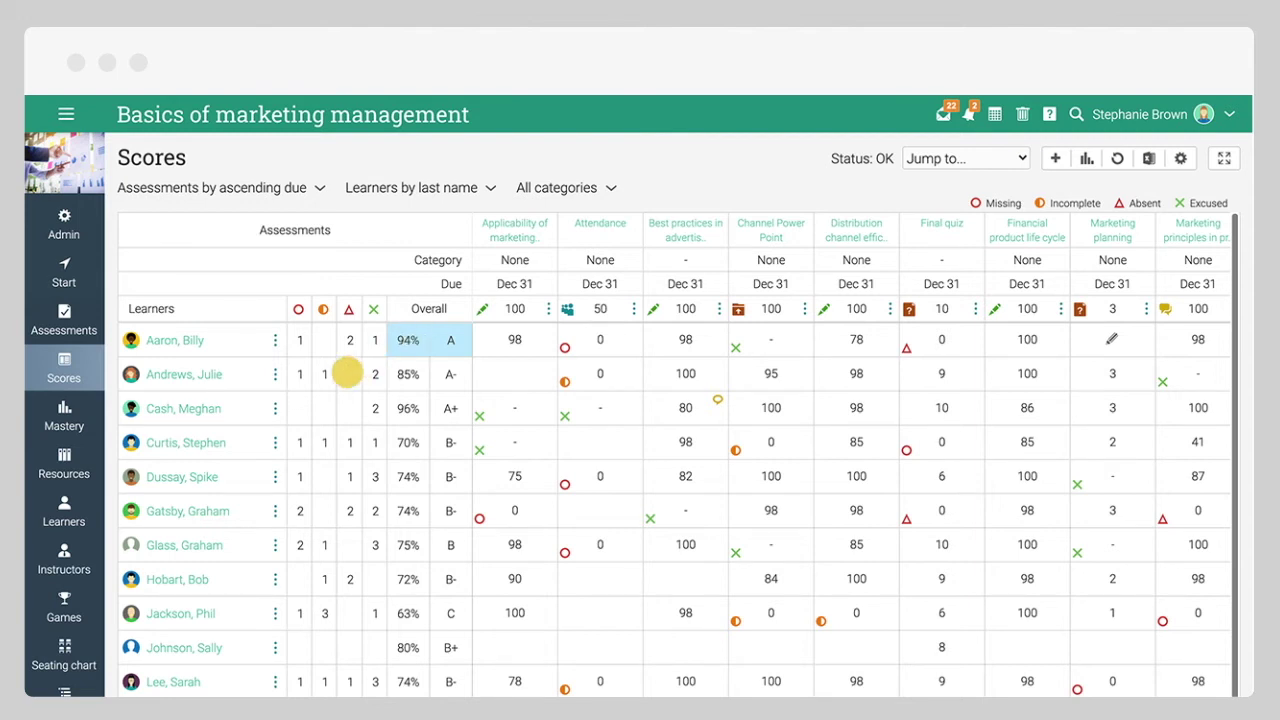
{"action": "left_click", "coordinate": [275, 408]}
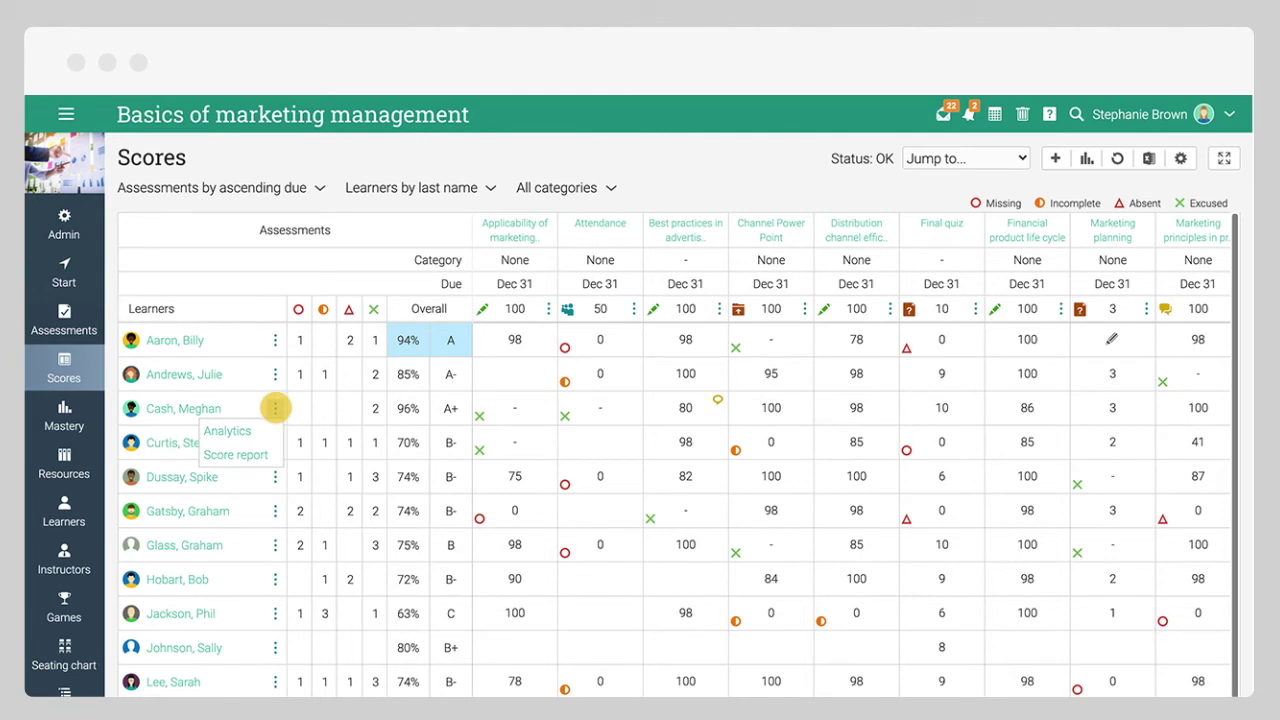
{"action": "left_click", "coordinate": [229, 430]}
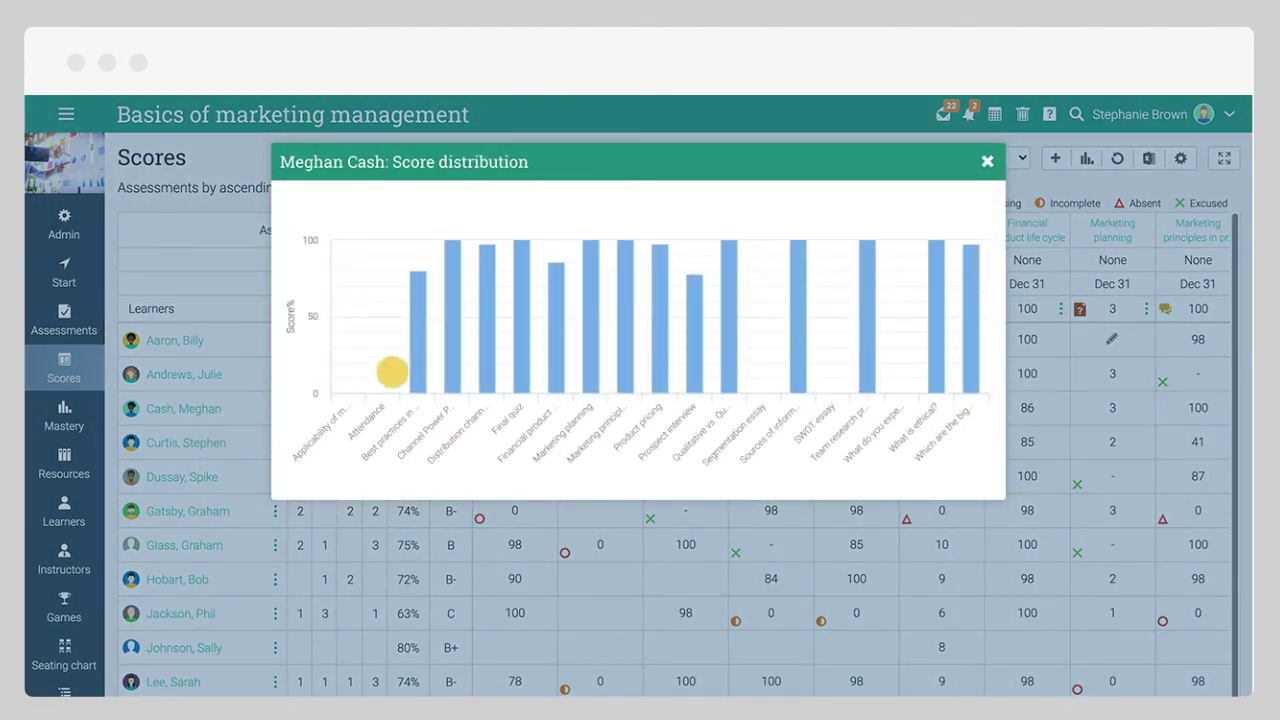
{"action": "left_click", "coordinate": [985, 160]}
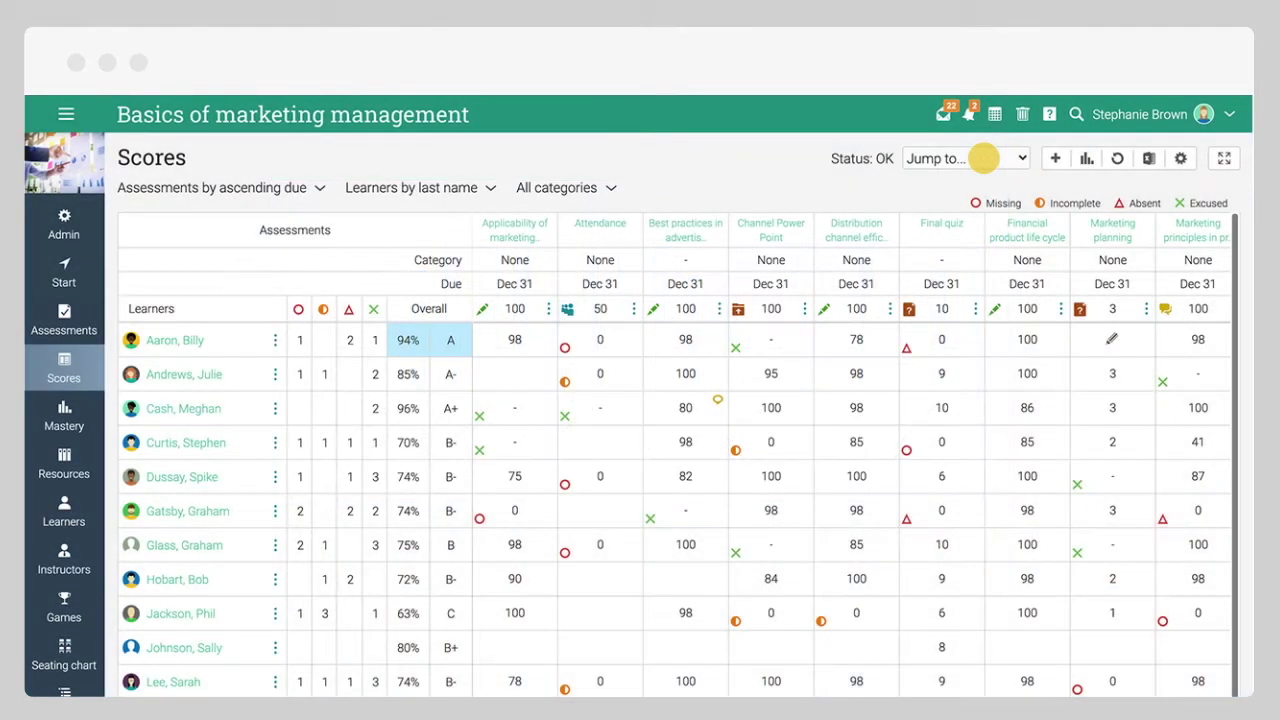
{"action": "left_click", "coordinate": [890, 309]}
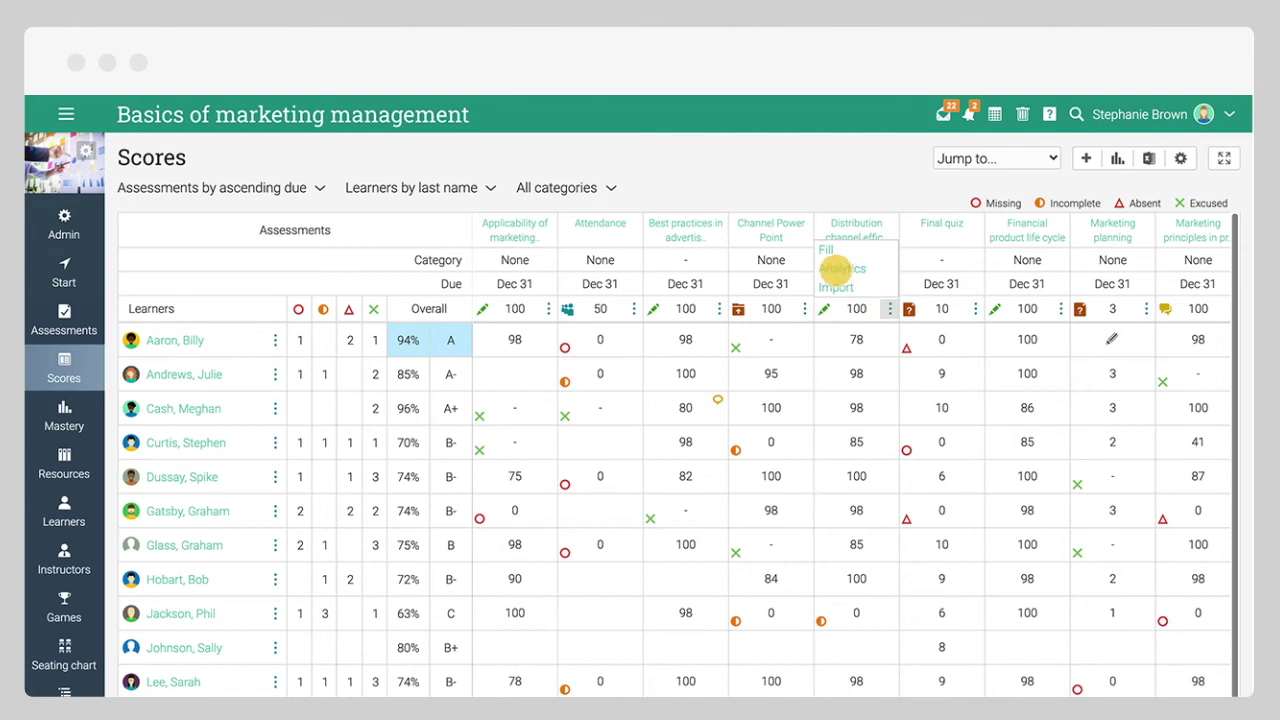
{"action": "left_click", "coordinate": [838, 269]}
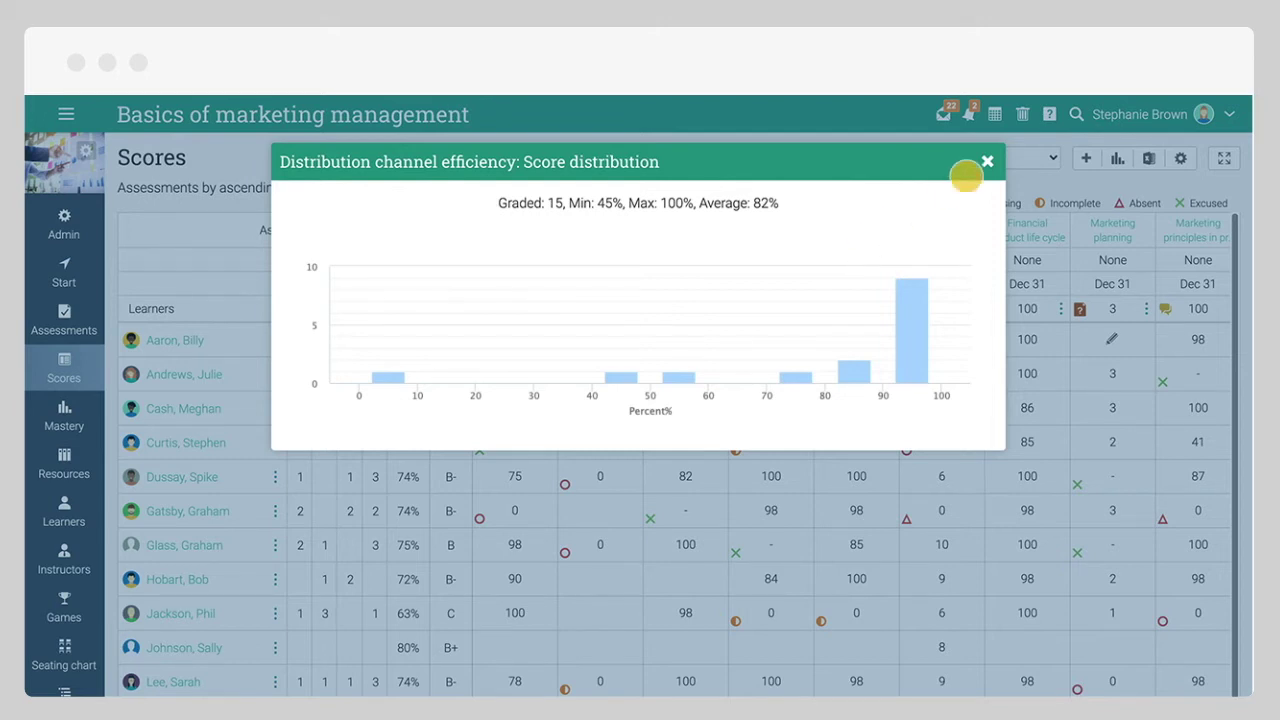
{"action": "left_click", "coordinate": [986, 161]}
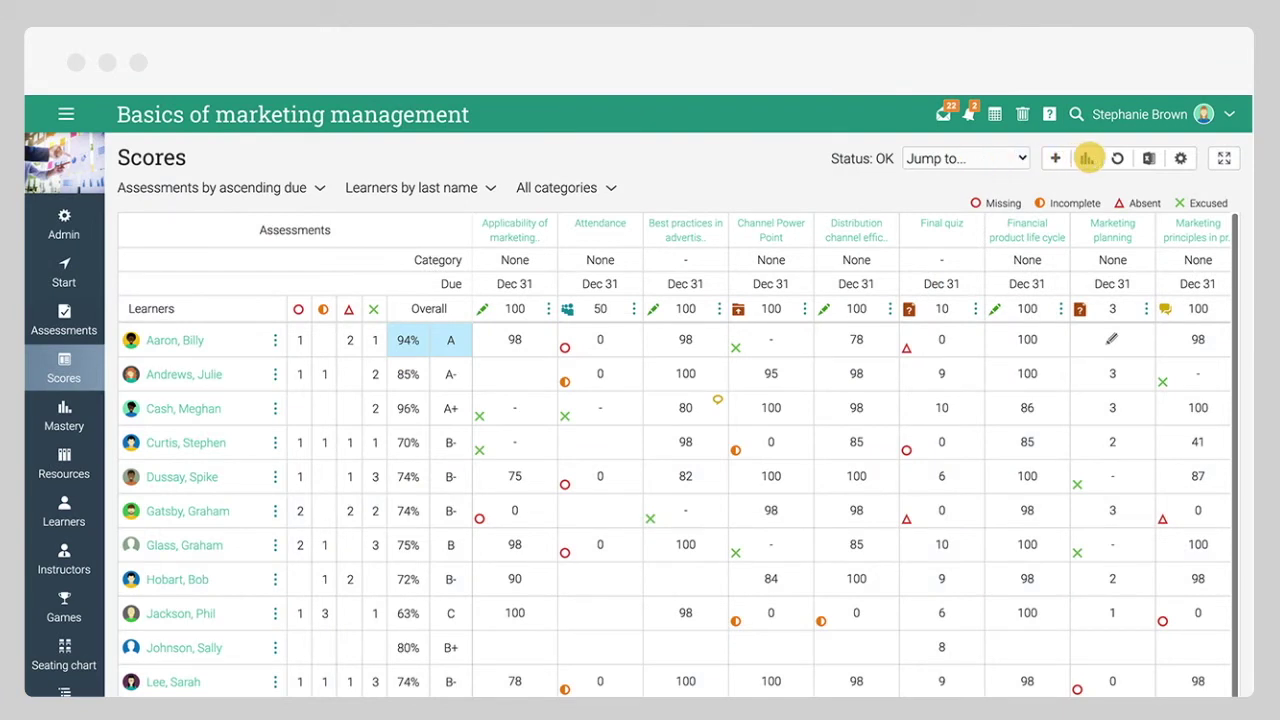
{"action": "left_click", "coordinate": [1087, 158]}
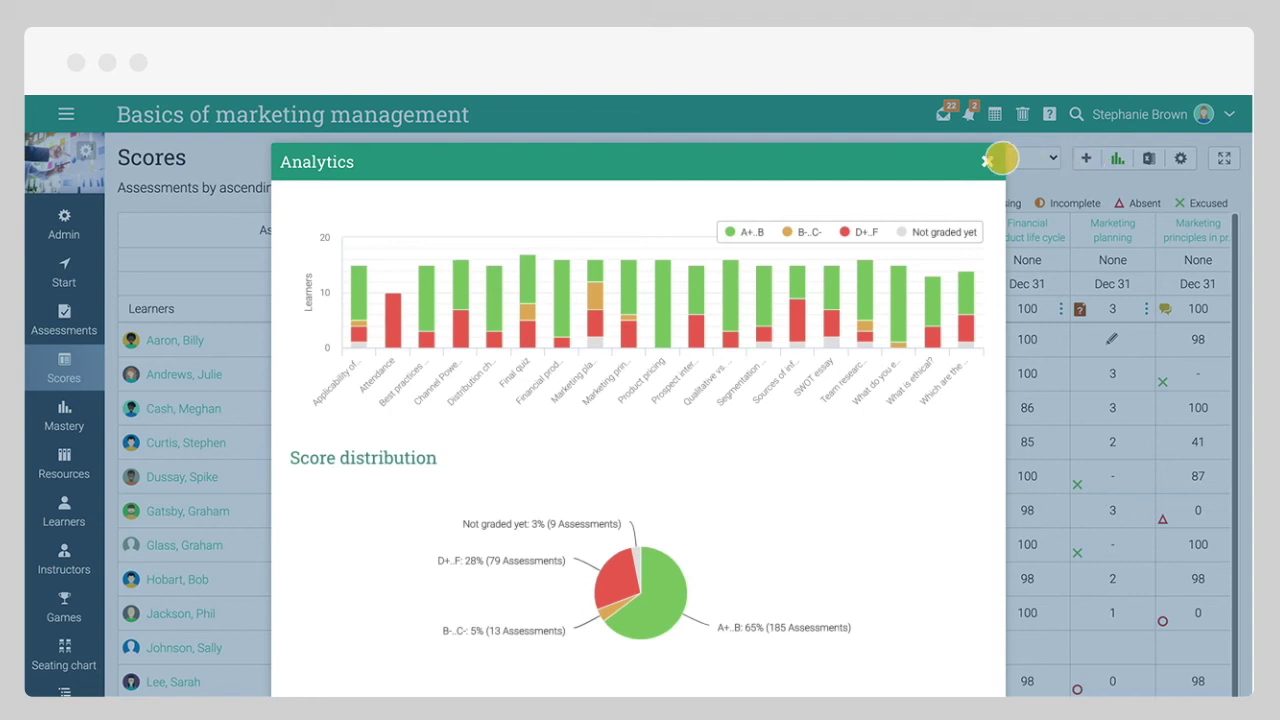
{"action": "left_click", "coordinate": [986, 161]}
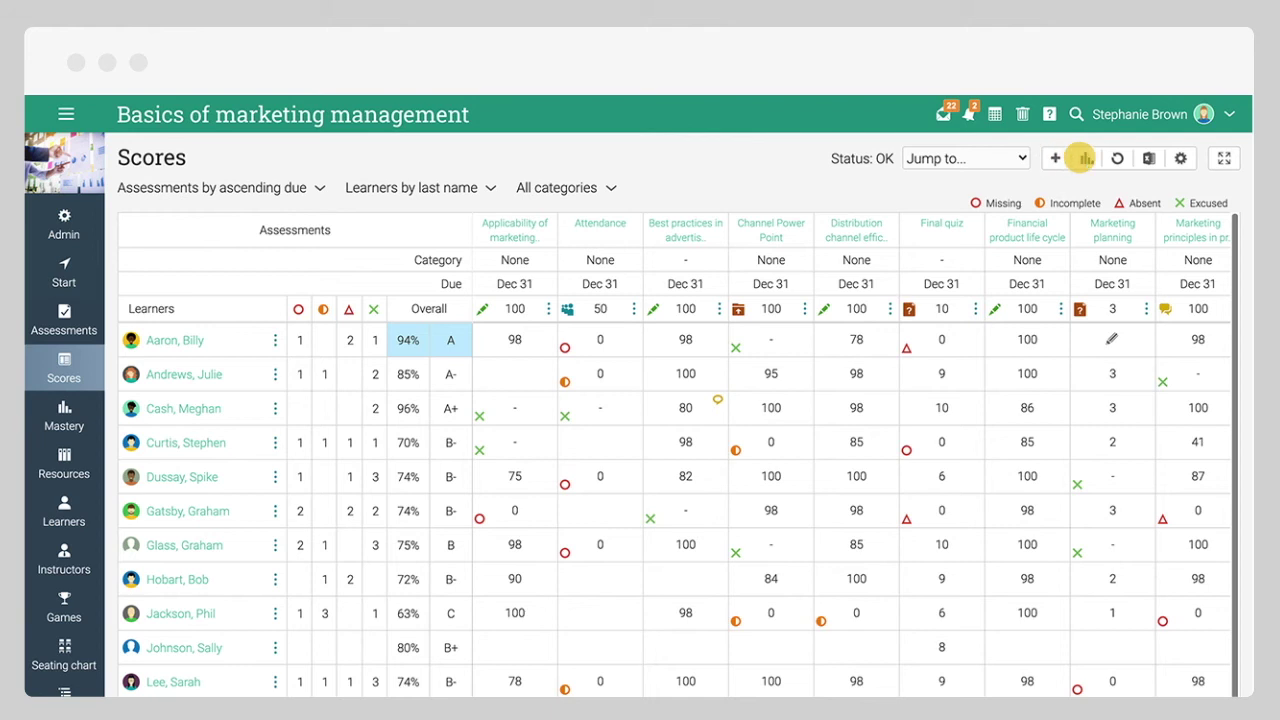
{"action": "left_click", "coordinate": [1148, 158]}
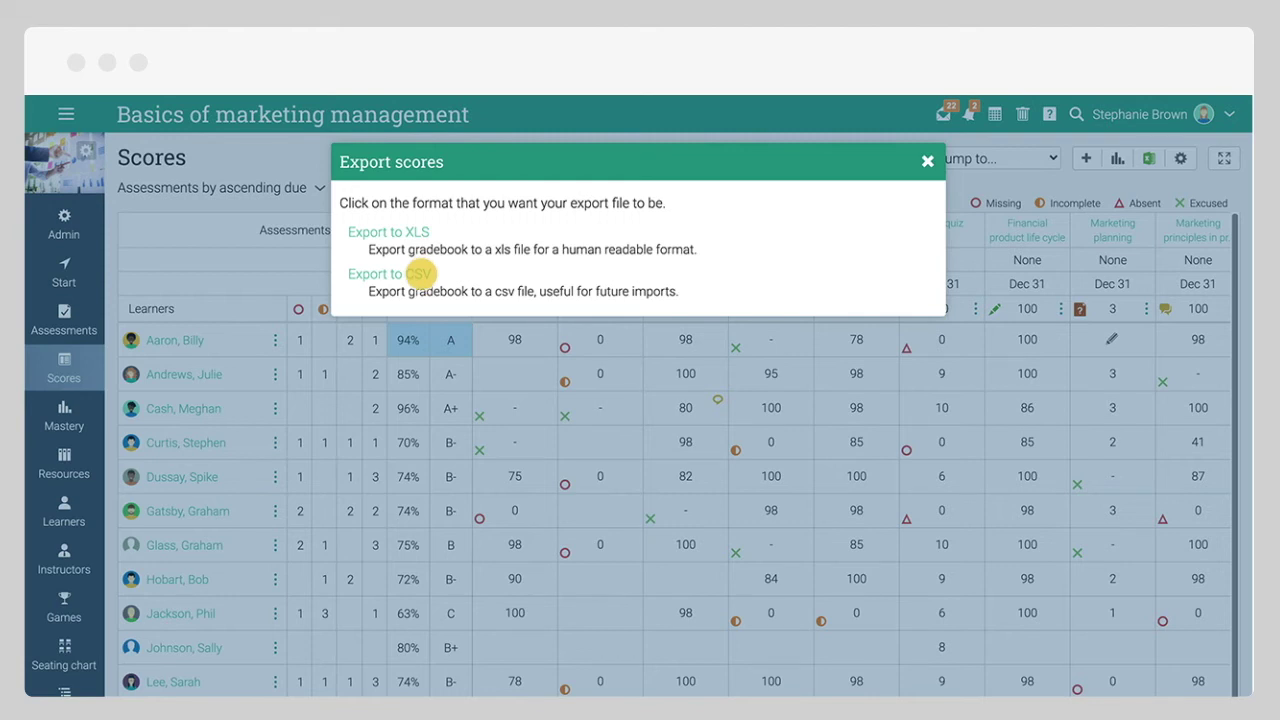
{"action": "left_click", "coordinate": [925, 161]}
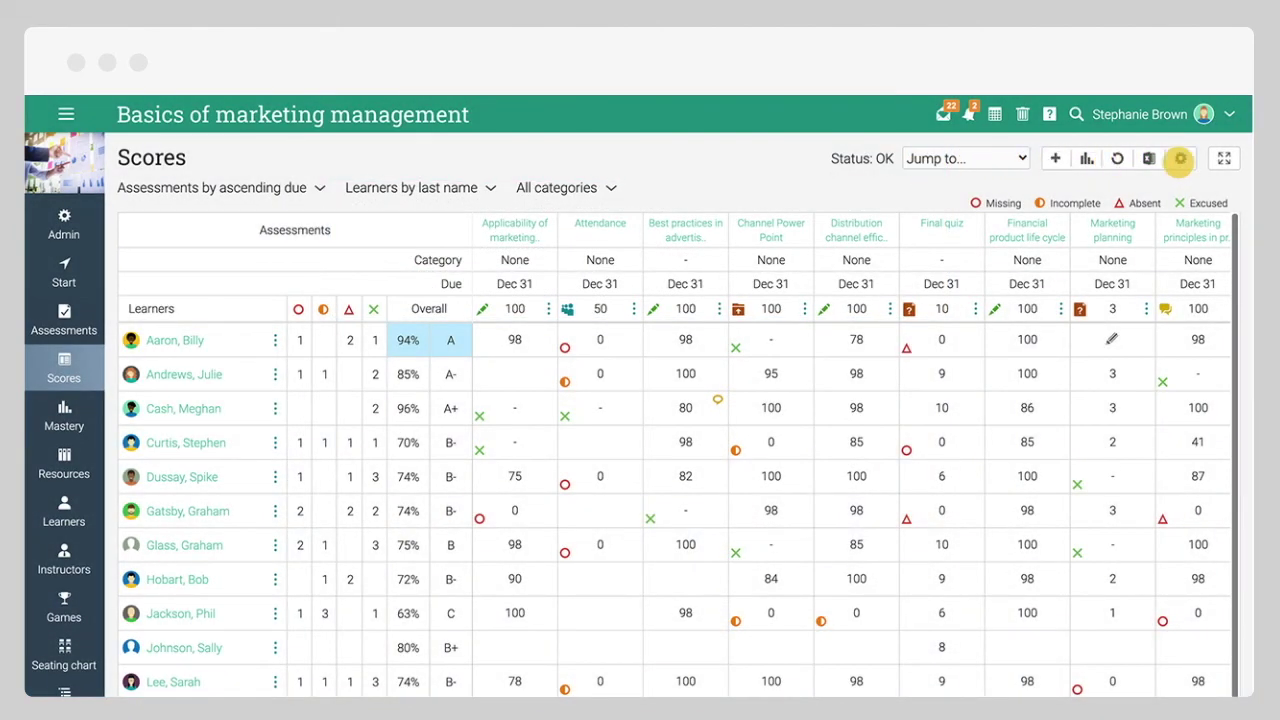
{"action": "left_click", "coordinate": [1180, 159]}
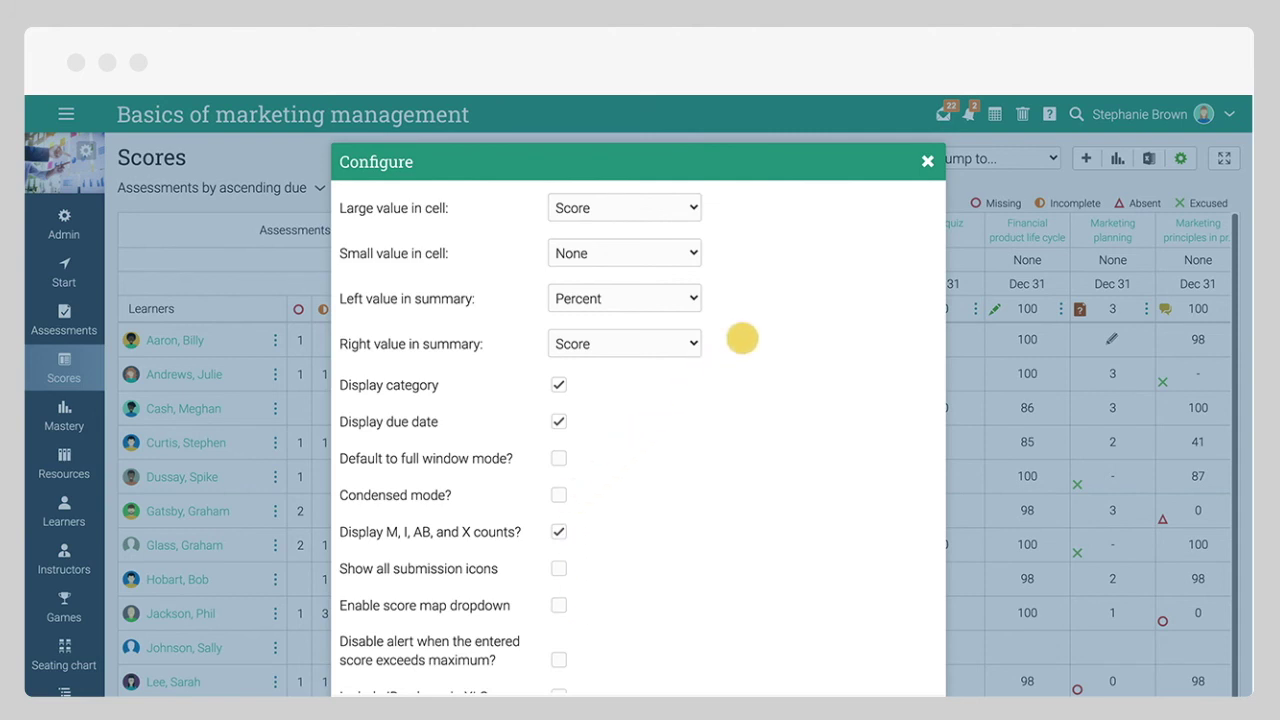
{"action": "left_click", "coordinate": [925, 162]}
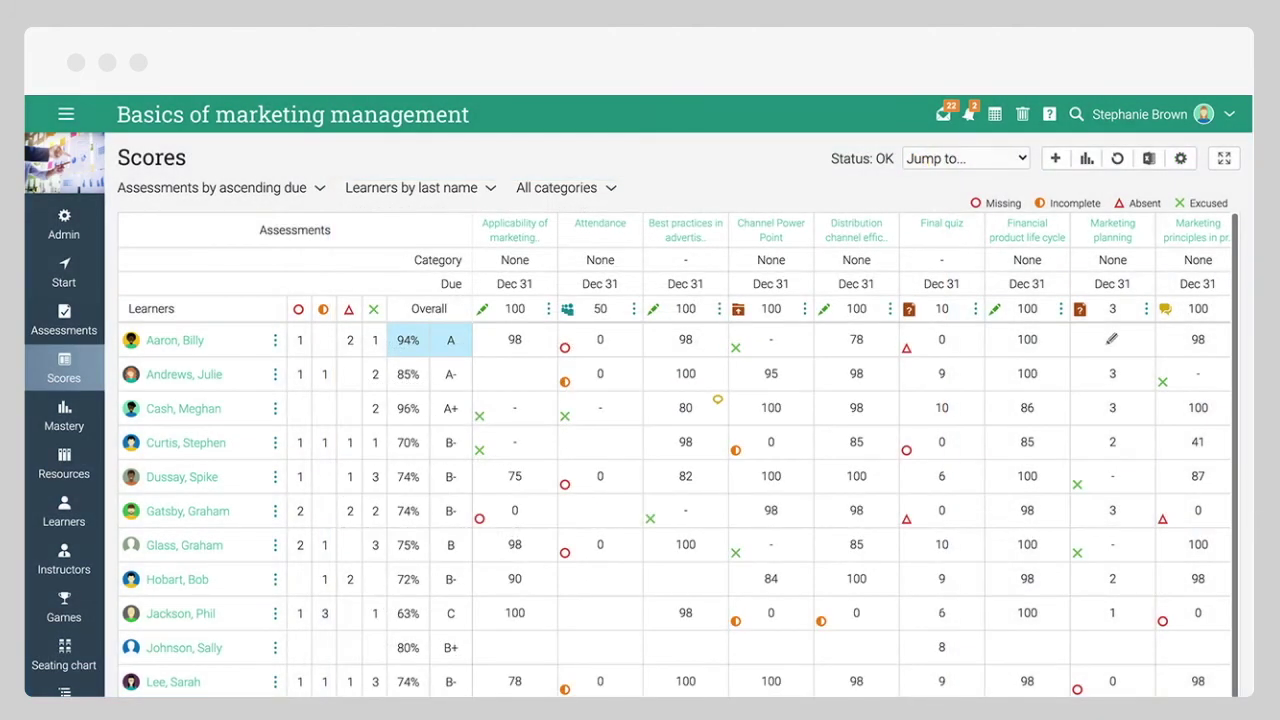